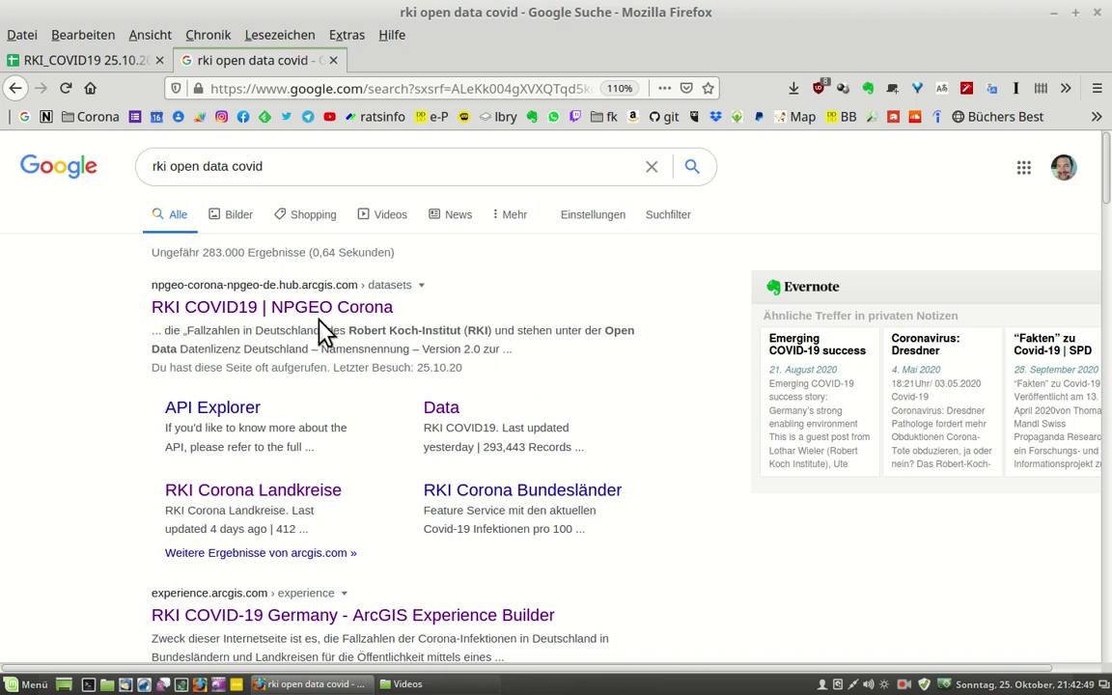
# - Open the RKI COVID19 dataset, show its Daten table, and expand the Herunterladen format list
pyautogui.click(277, 309)
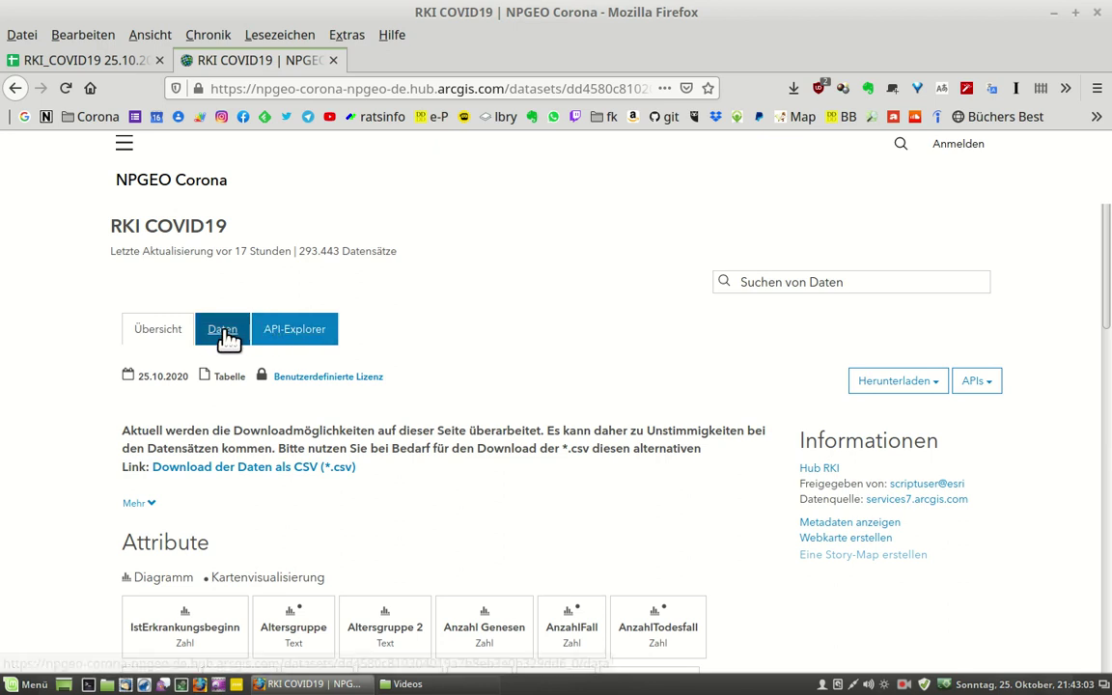
pyautogui.click(225, 336)
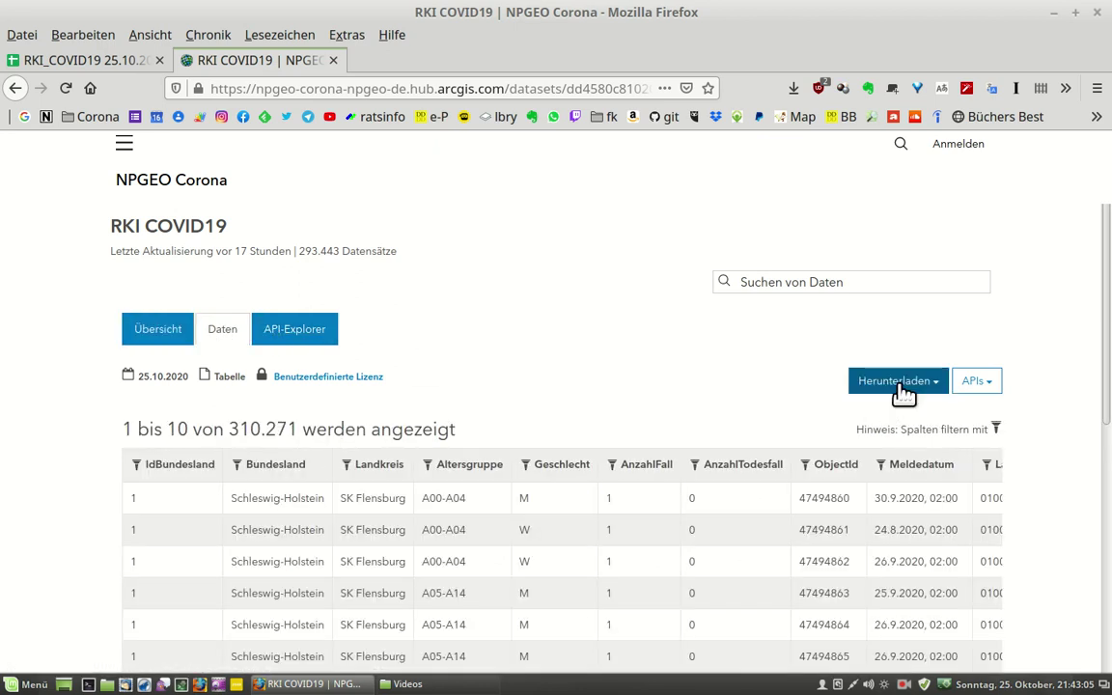
pyautogui.click(903, 388)
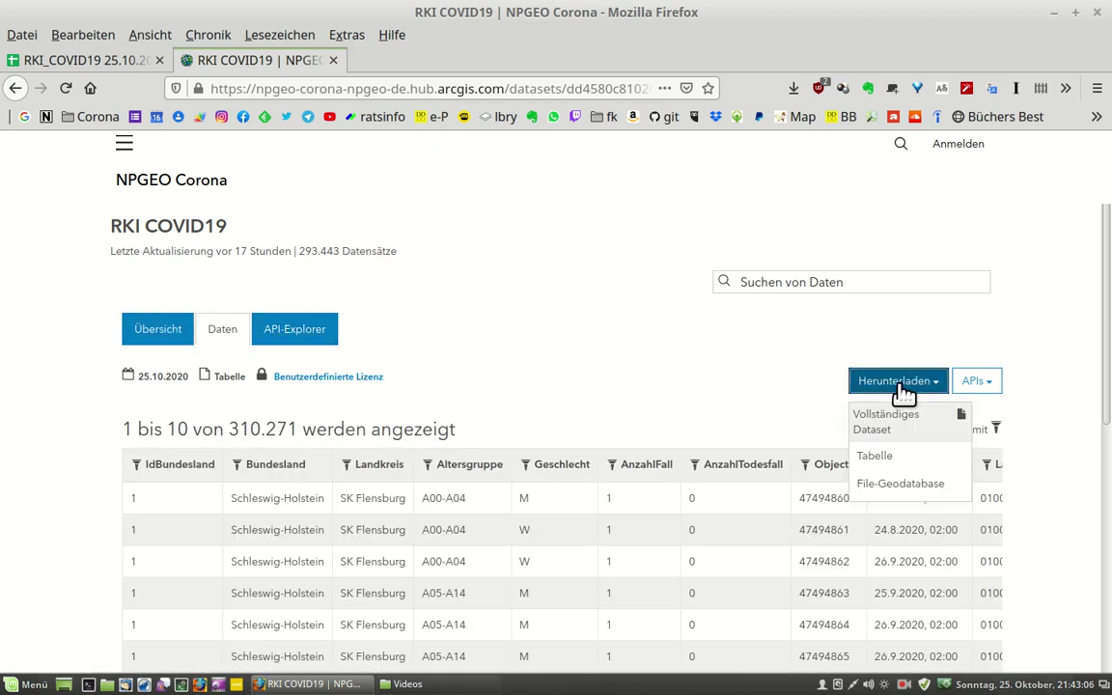
# - Start saving the table as RKI_COVID19.csv to Downloads, then decline overwriting and cancel
pyautogui.click(912, 458)
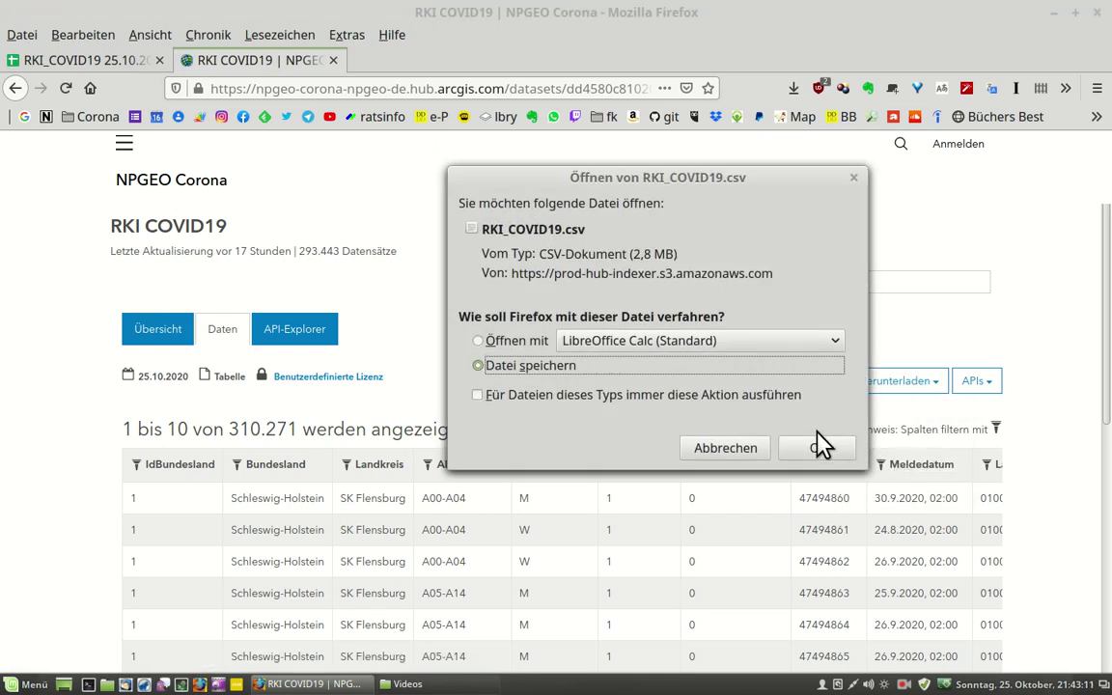
pyautogui.click(809, 450)
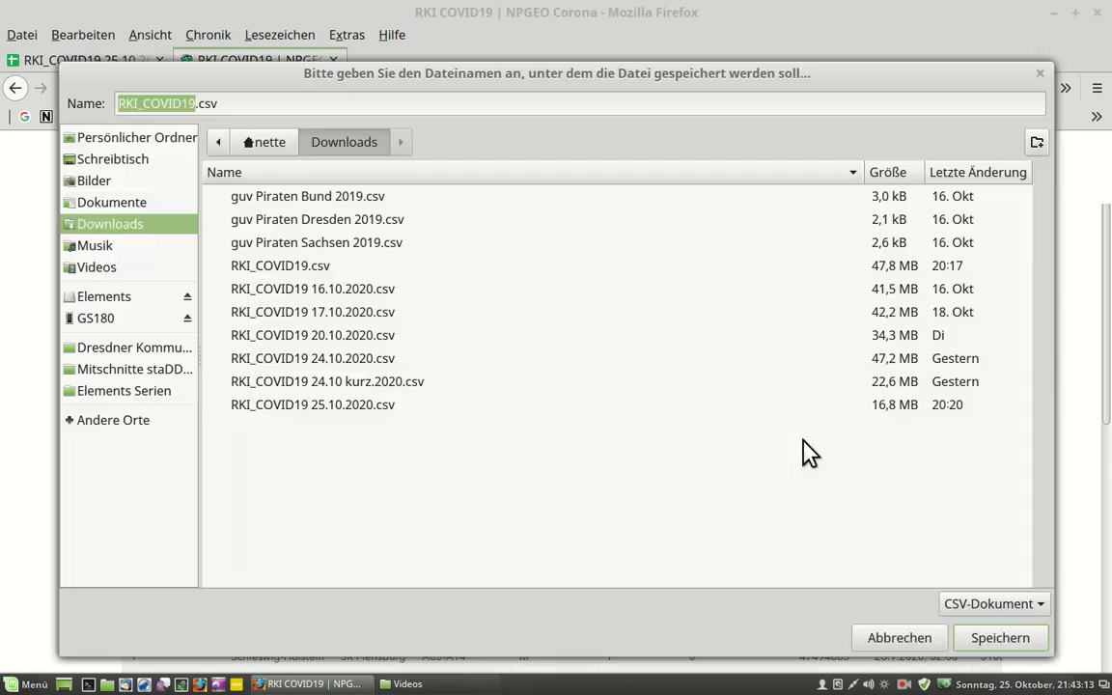
pyautogui.click(1027, 640)
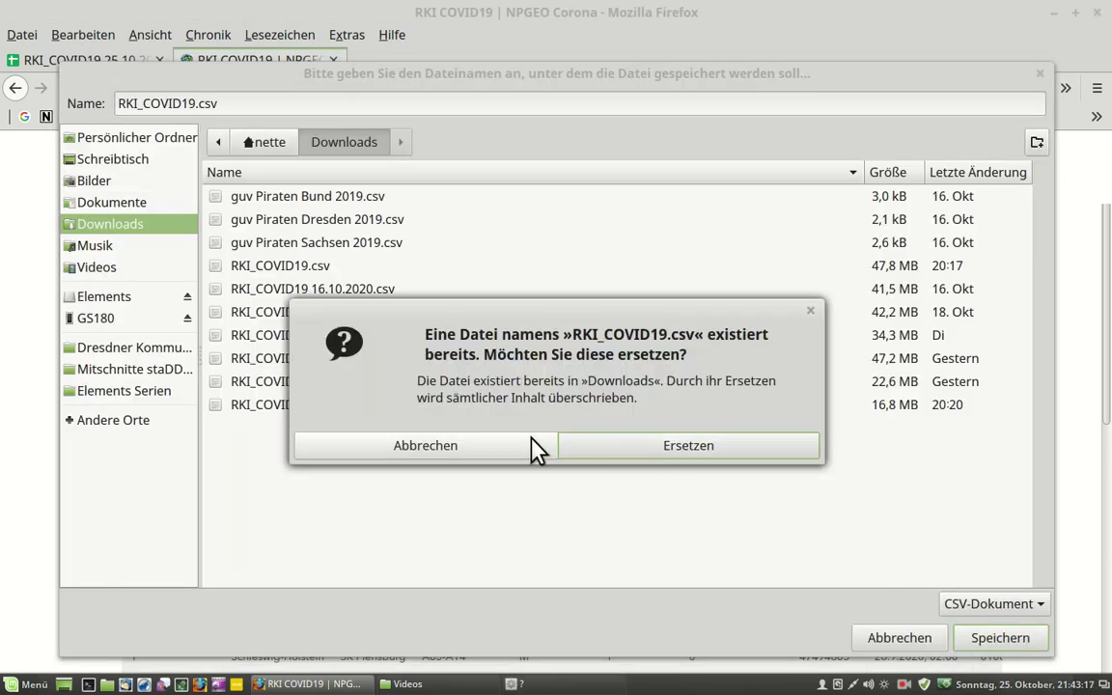
pyautogui.click(516, 446)
pyautogui.click(880, 639)
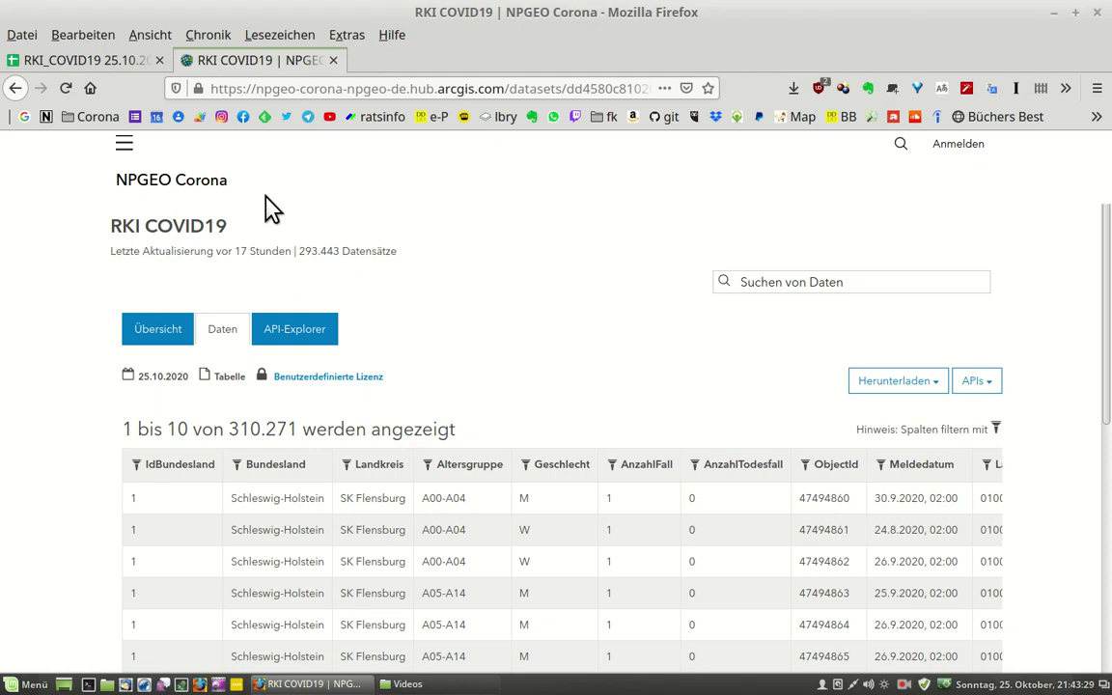
# - Show the RKI_COVID19 25.10.2020 sheet and browse its records down to the Niedersachsen rows
pyautogui.click(94, 59)
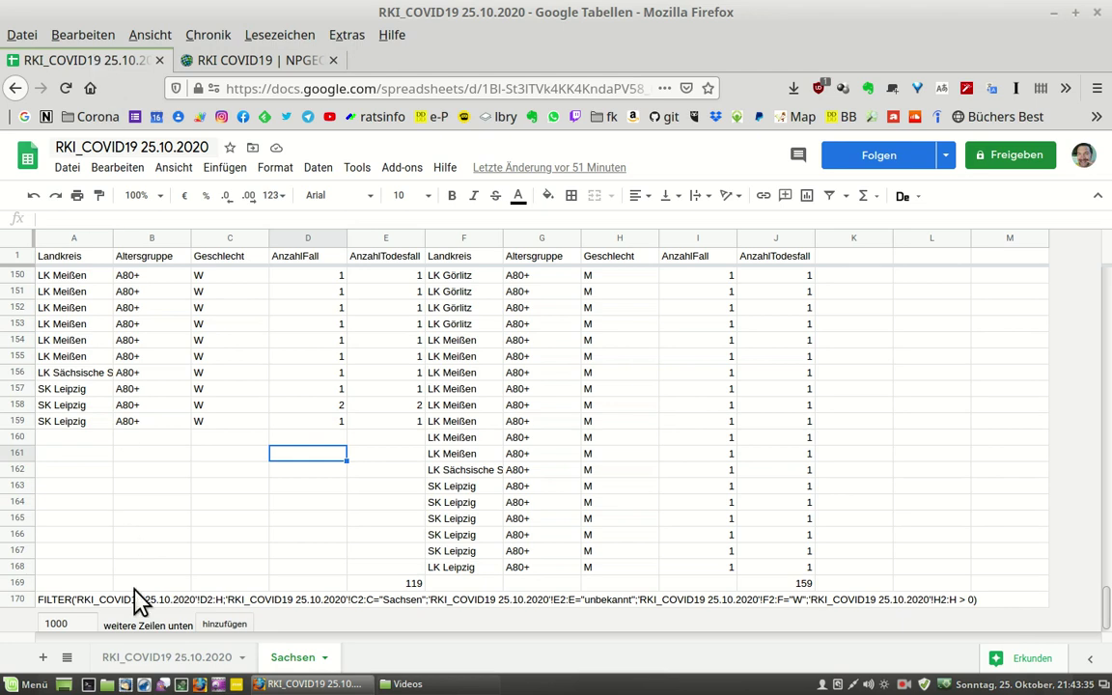
pyautogui.click(162, 665)
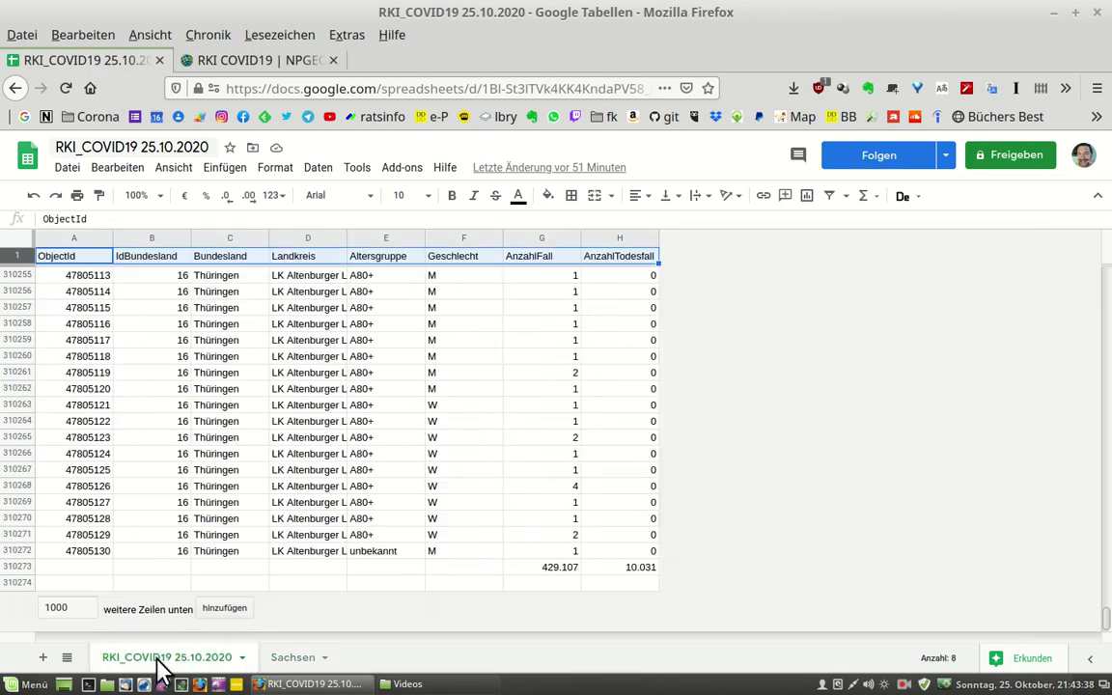
pyautogui.click(1107, 284)
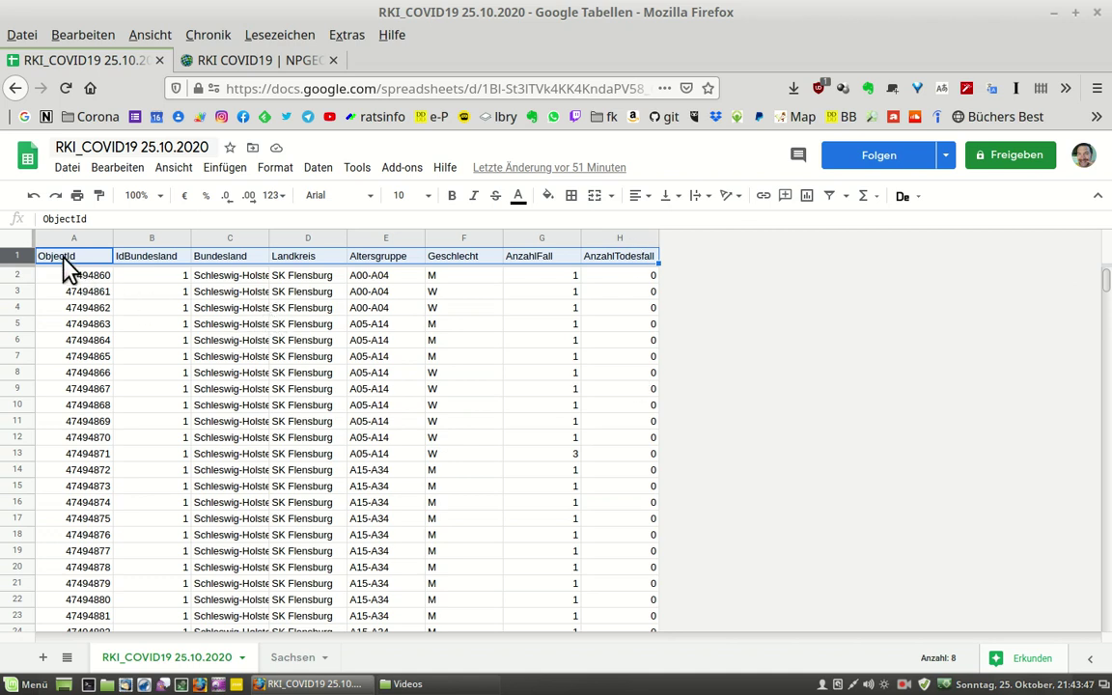
pyautogui.click(67, 282)
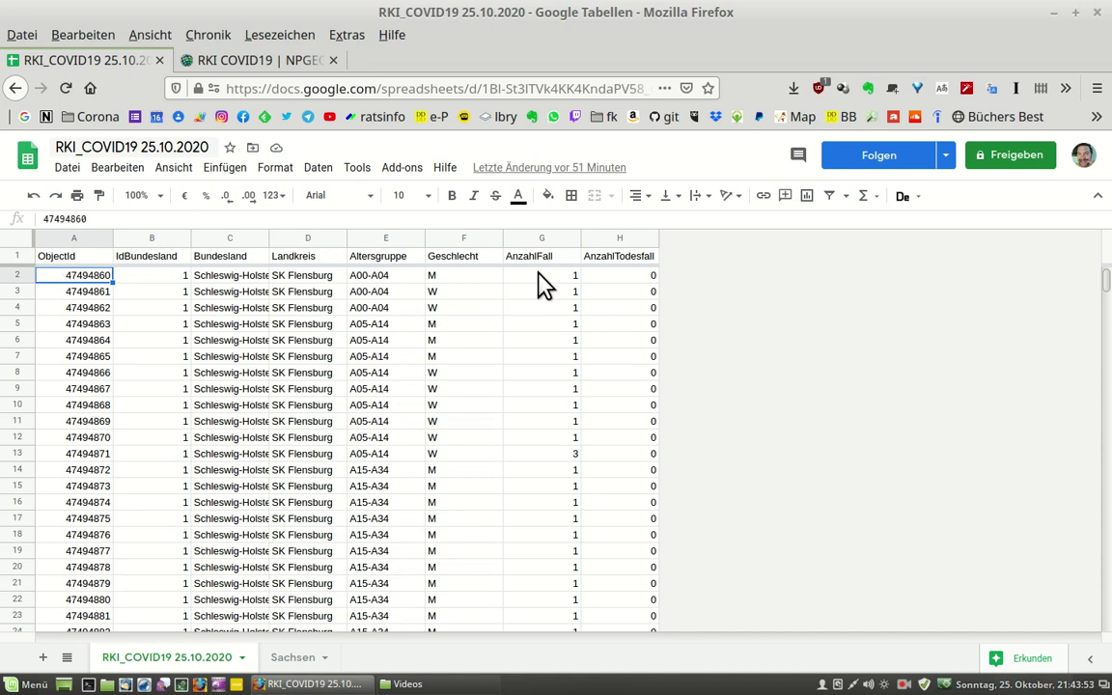
pyautogui.click(1106, 313)
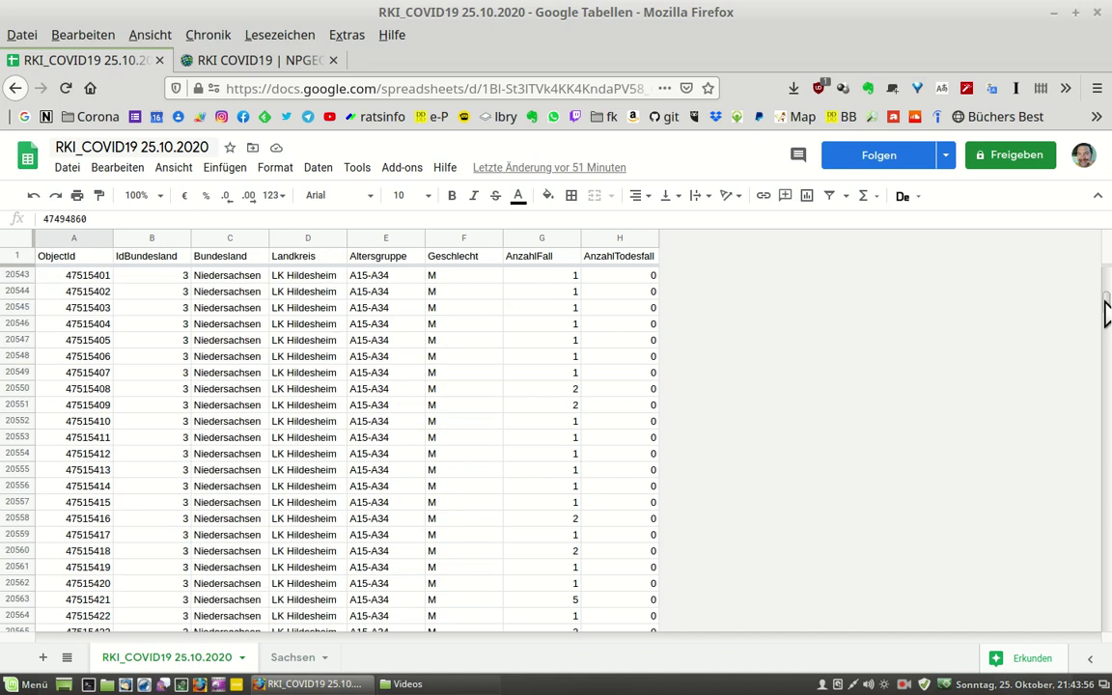
pyautogui.click(576, 390)
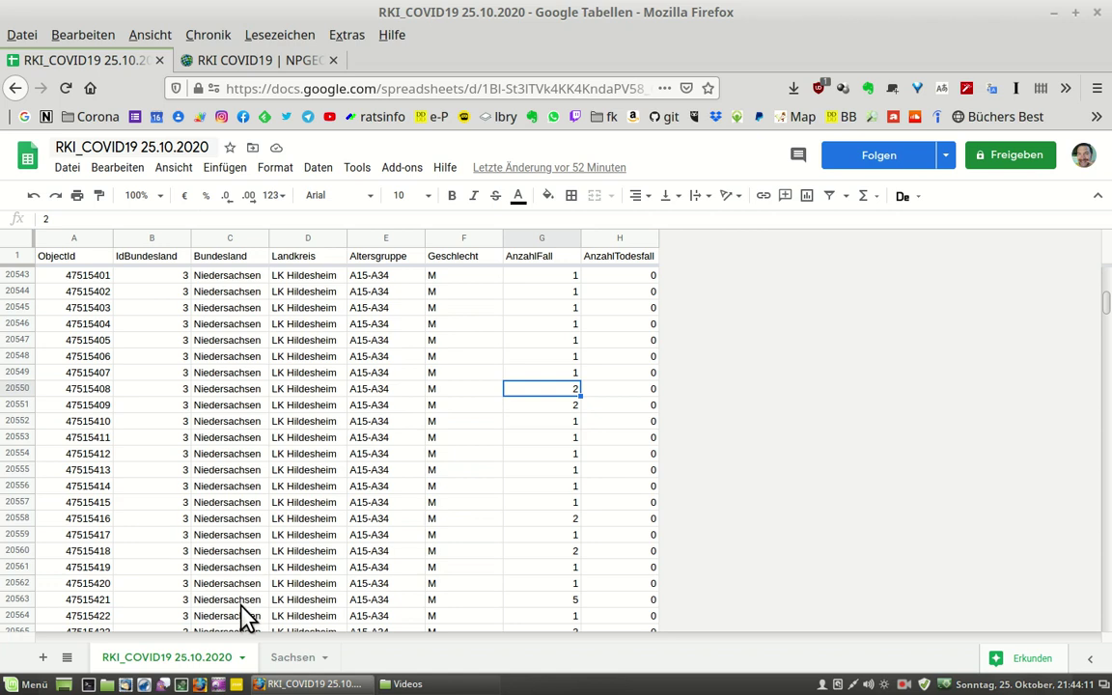
# - Show the Sachsen sheet and scroll through its female and male death records, ending at the top
pyautogui.click(318, 659)
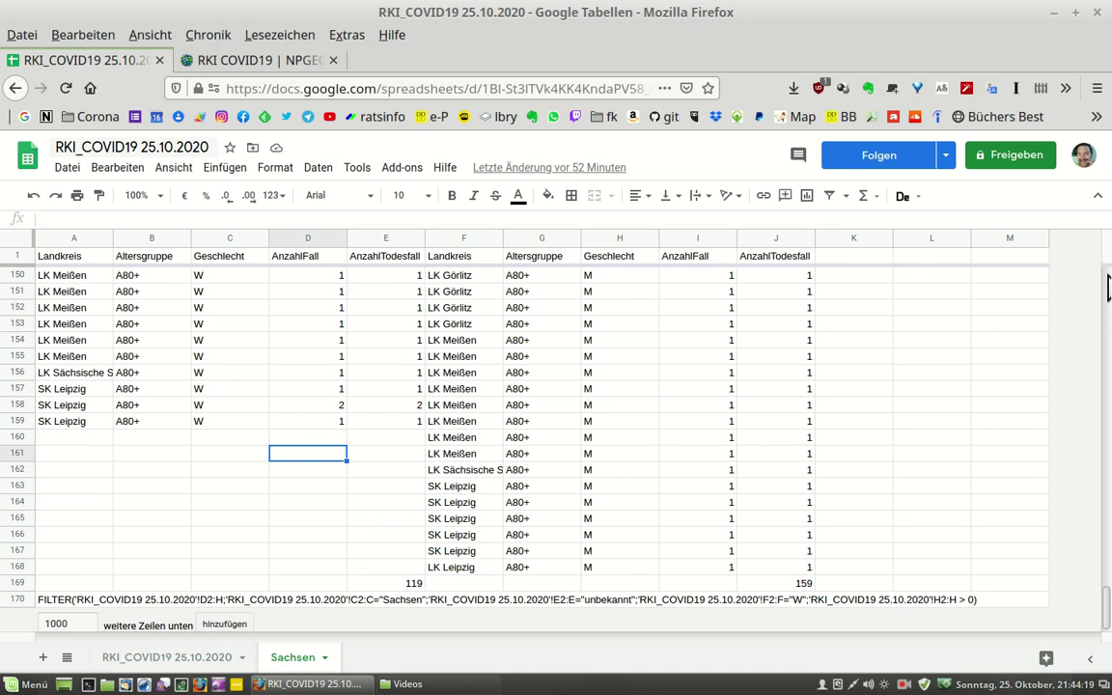
pyautogui.click(1108, 286)
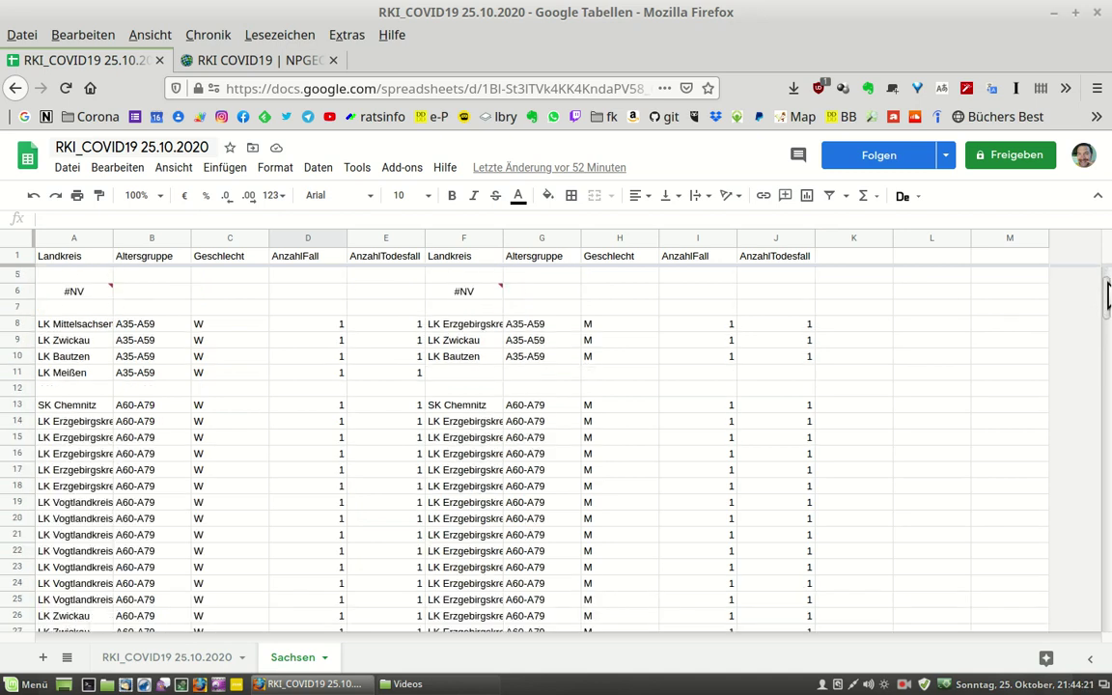
pyautogui.moveTo(1108, 289); pyautogui.dragTo(1107, 610)
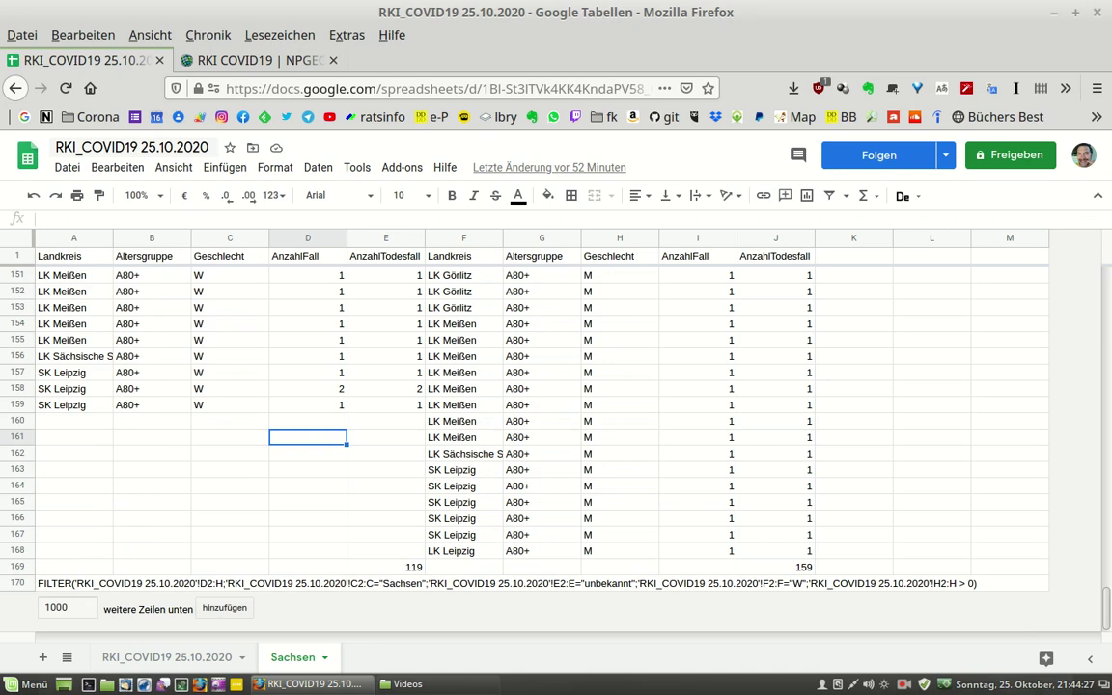
pyautogui.scroll(10, 494, 444)
pyautogui.scroll(10, 494, 444)
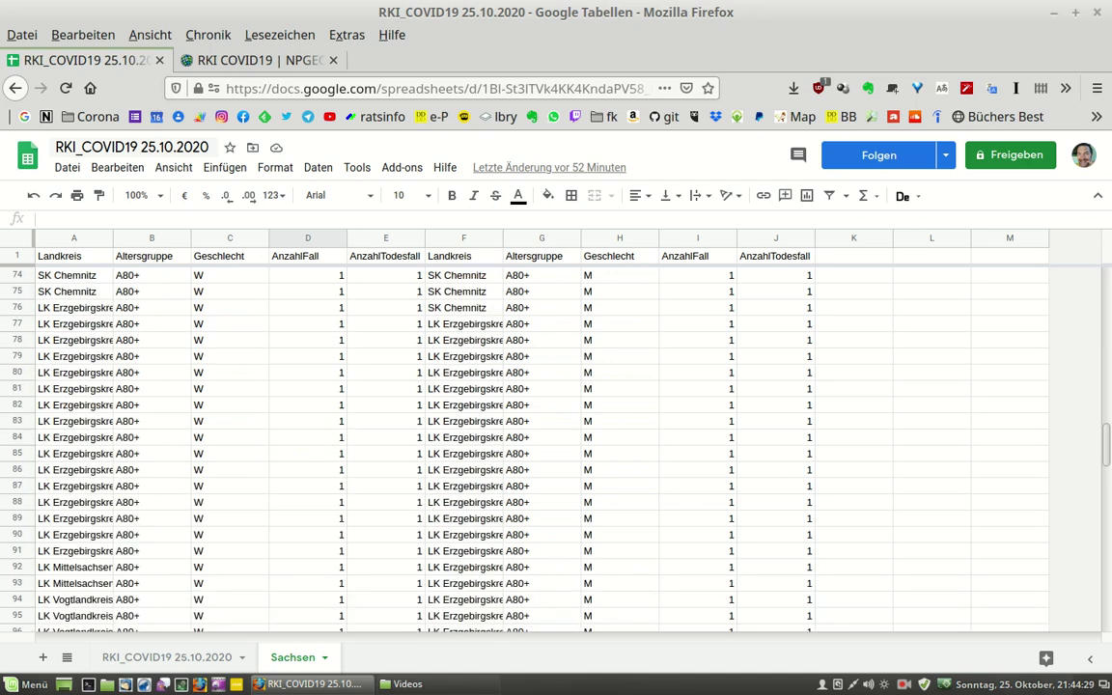
pyautogui.scroll(15, 494, 444)
pyautogui.scroll(5, 494, 444)
pyautogui.scroll(5, 541, 444)
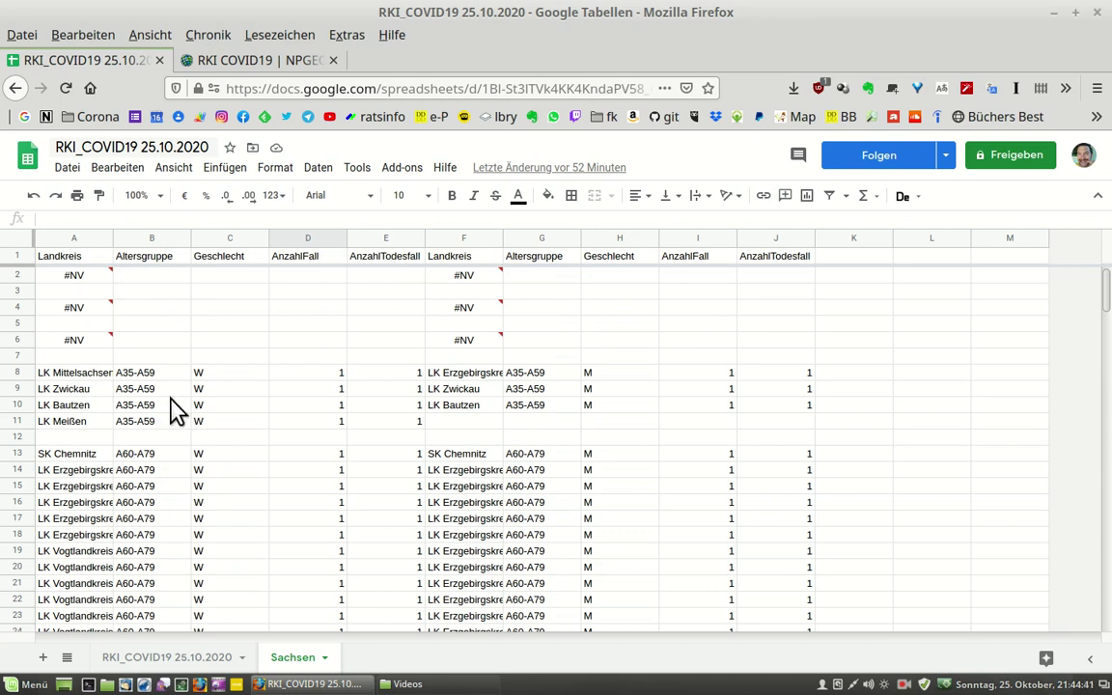
pyautogui.click(198, 377)
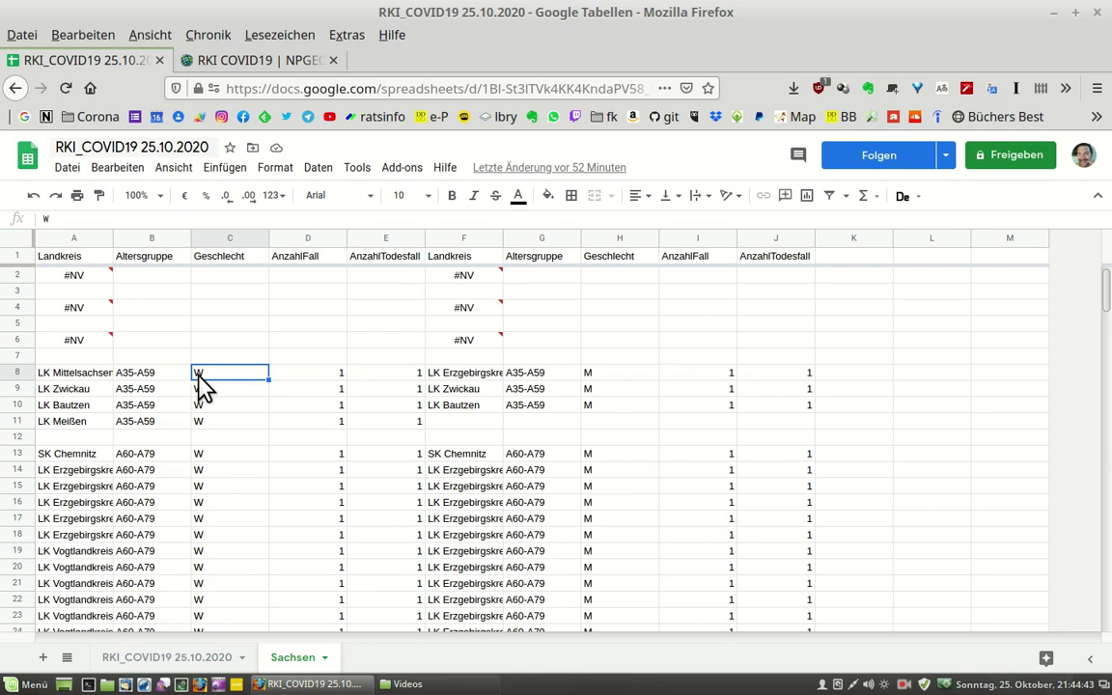
pyautogui.click(608, 377)
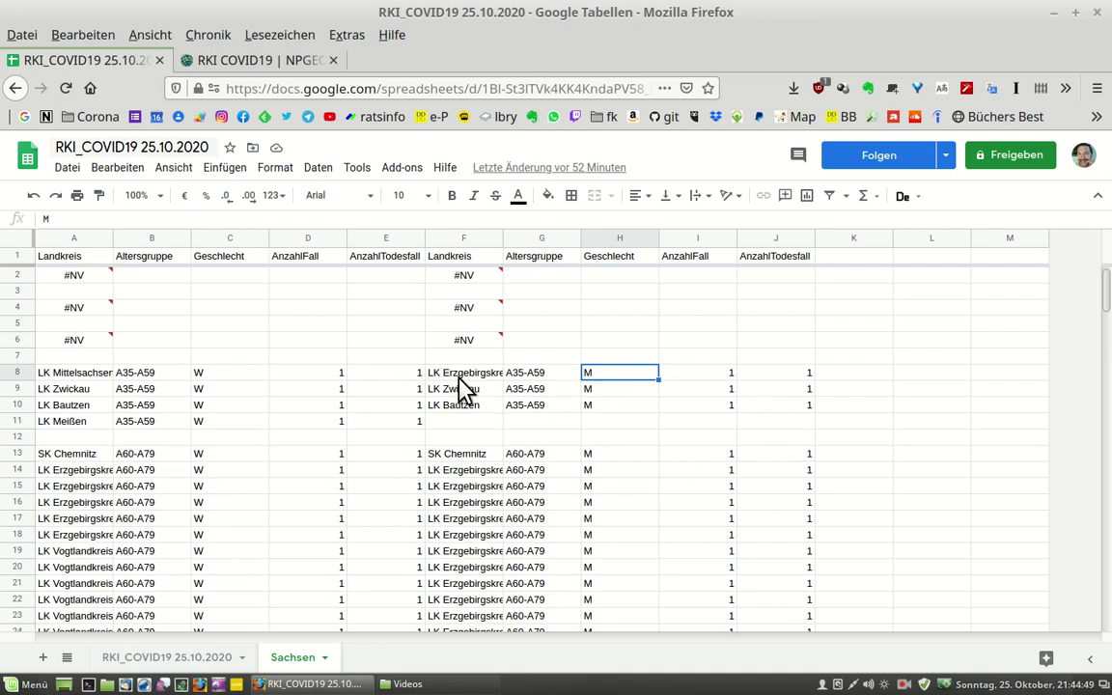
pyautogui.click(392, 382)
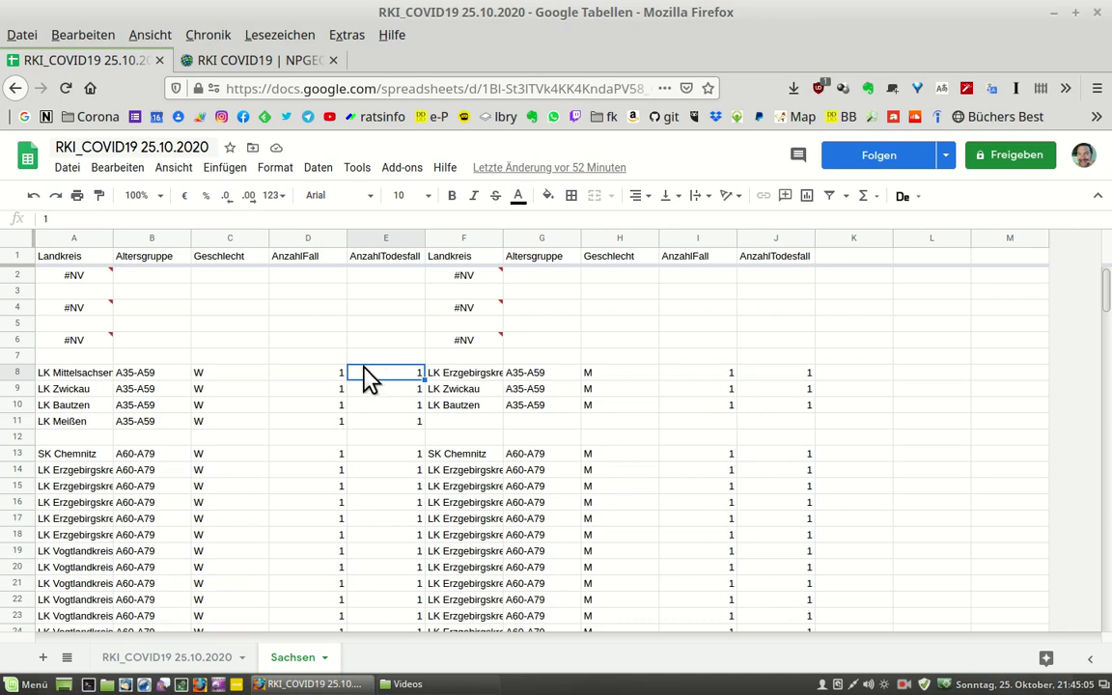
pyautogui.click(87, 280)
pyautogui.click(182, 437)
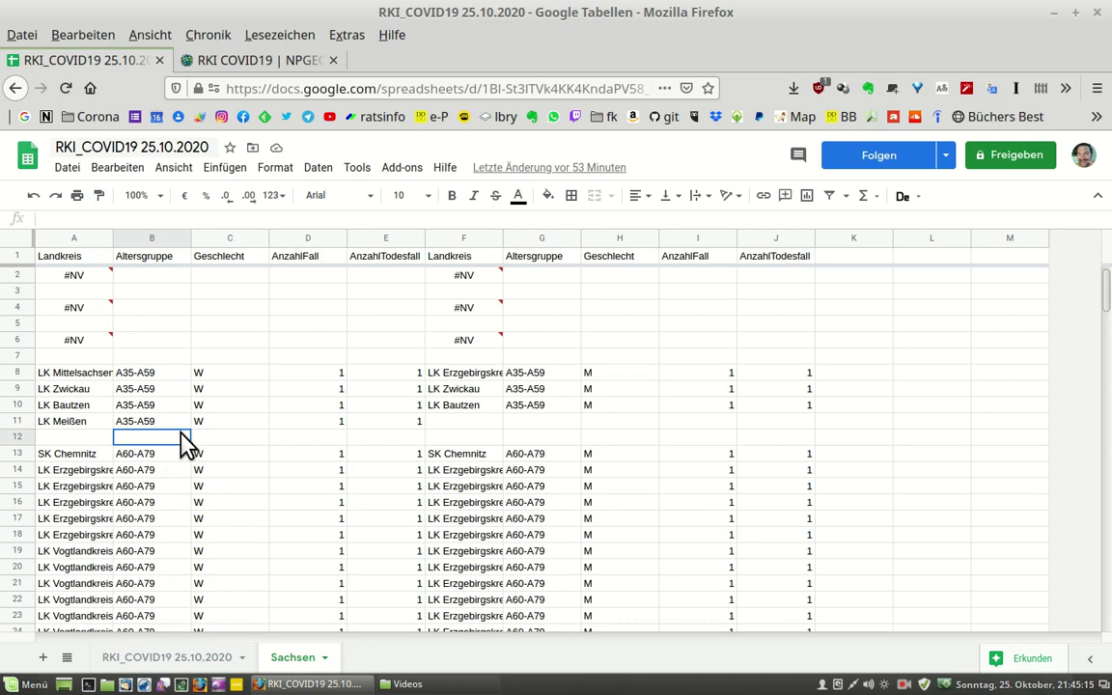
pyautogui.moveTo(87, 275)
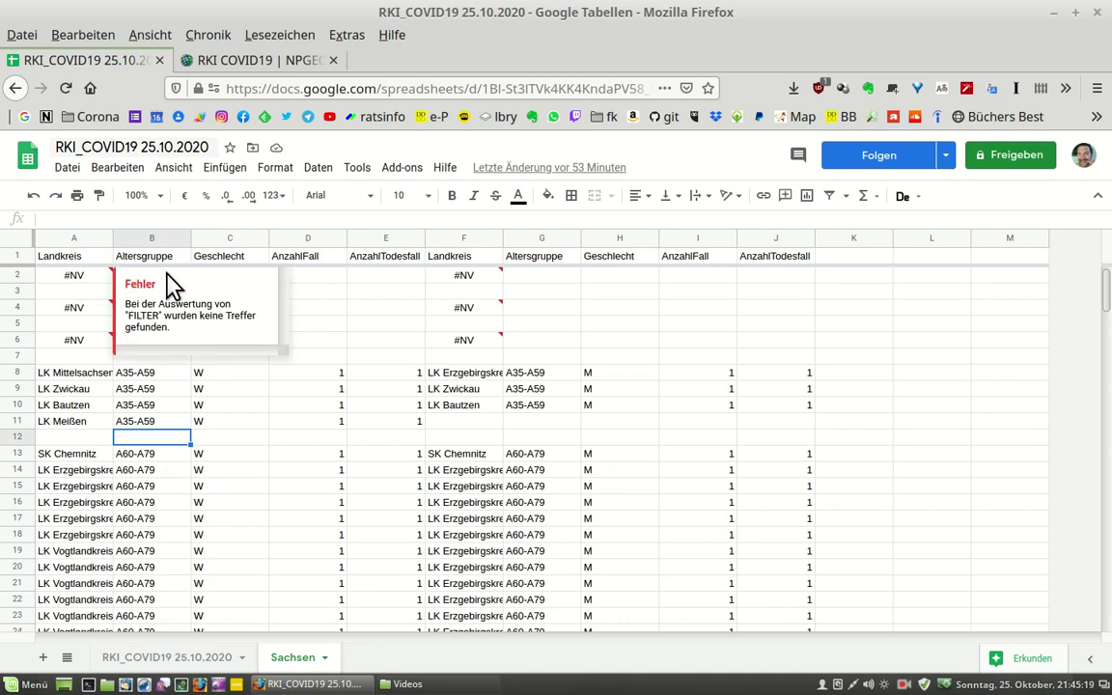
pyautogui.click(74, 313)
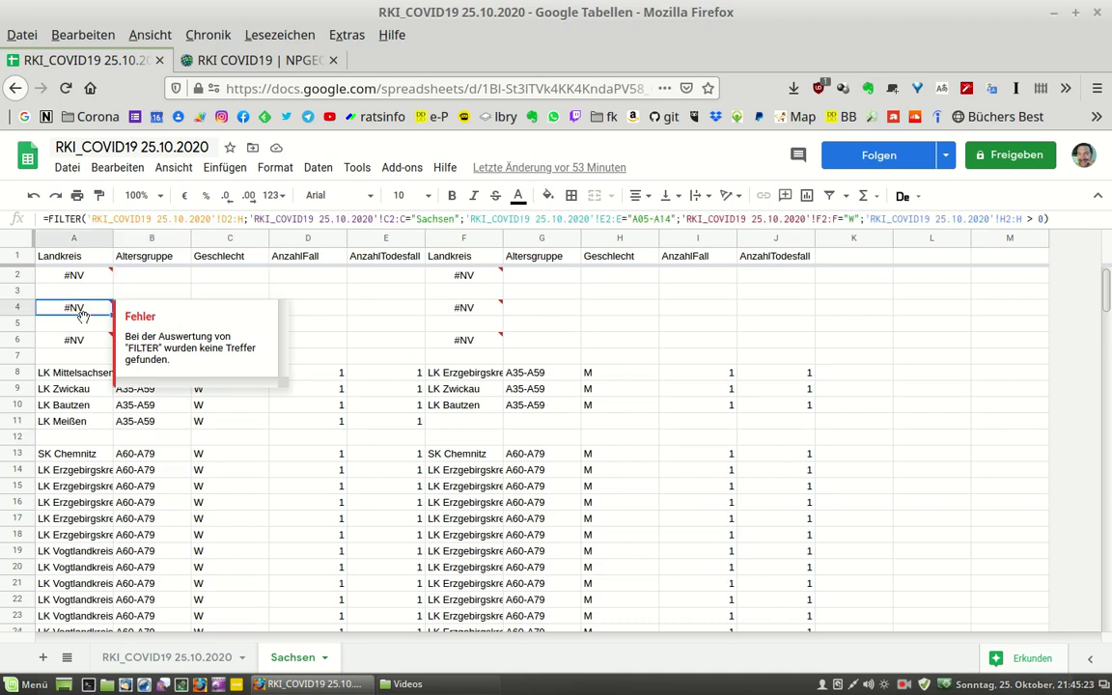
pyautogui.click(84, 323)
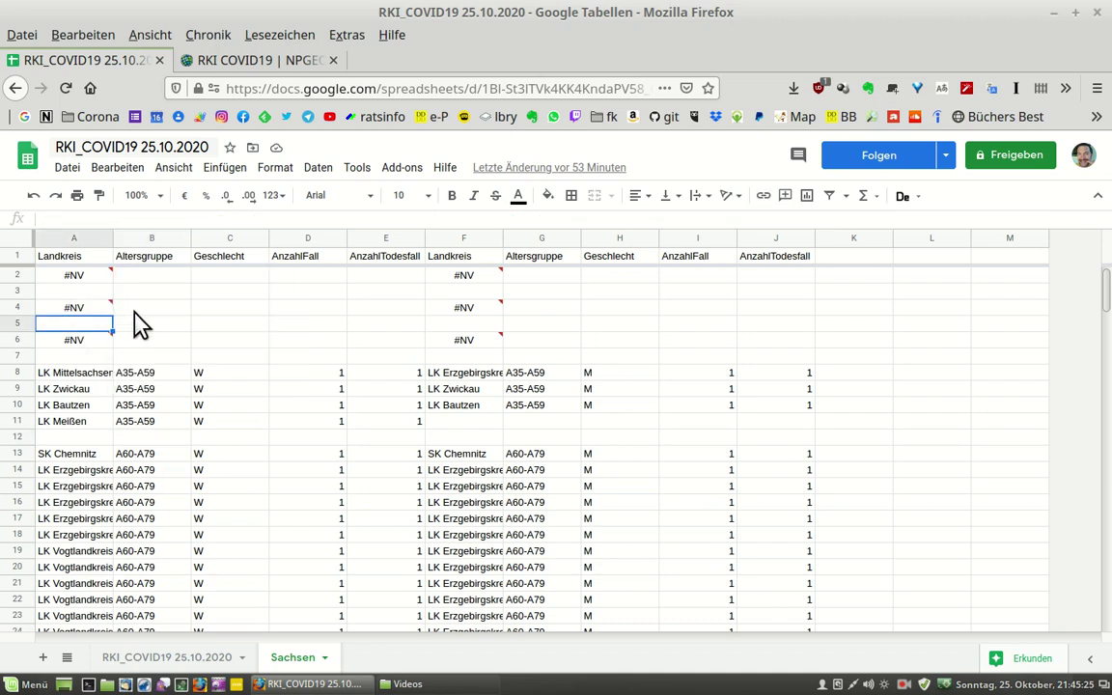
pyautogui.click(135, 308)
pyautogui.click(76, 309)
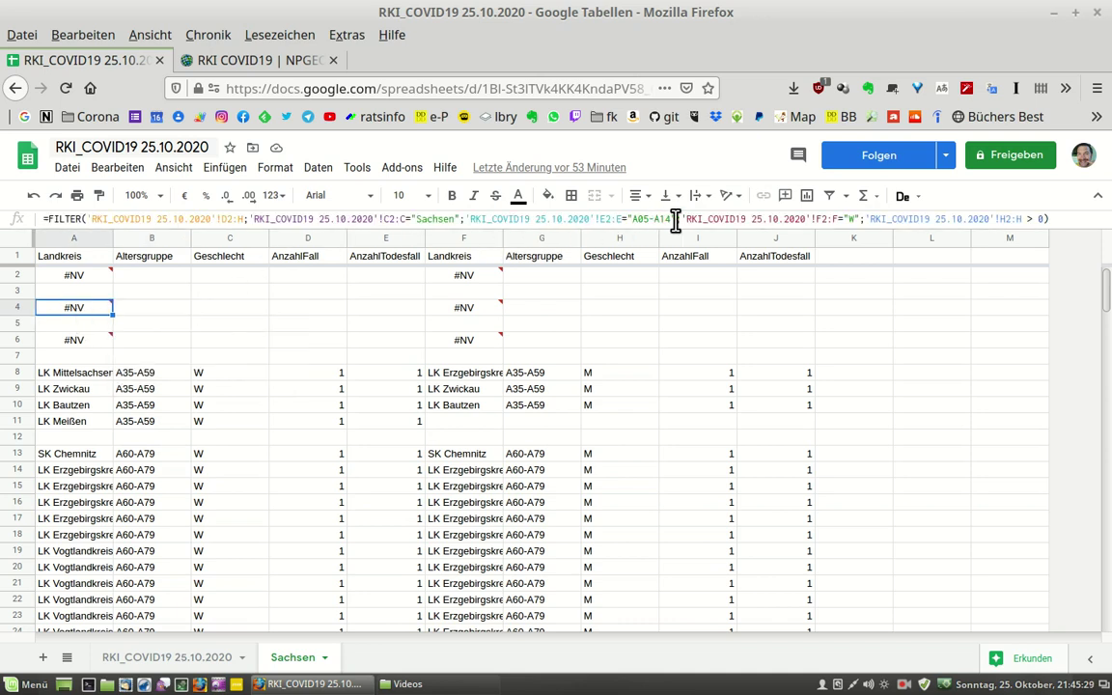
pyautogui.click(97, 342)
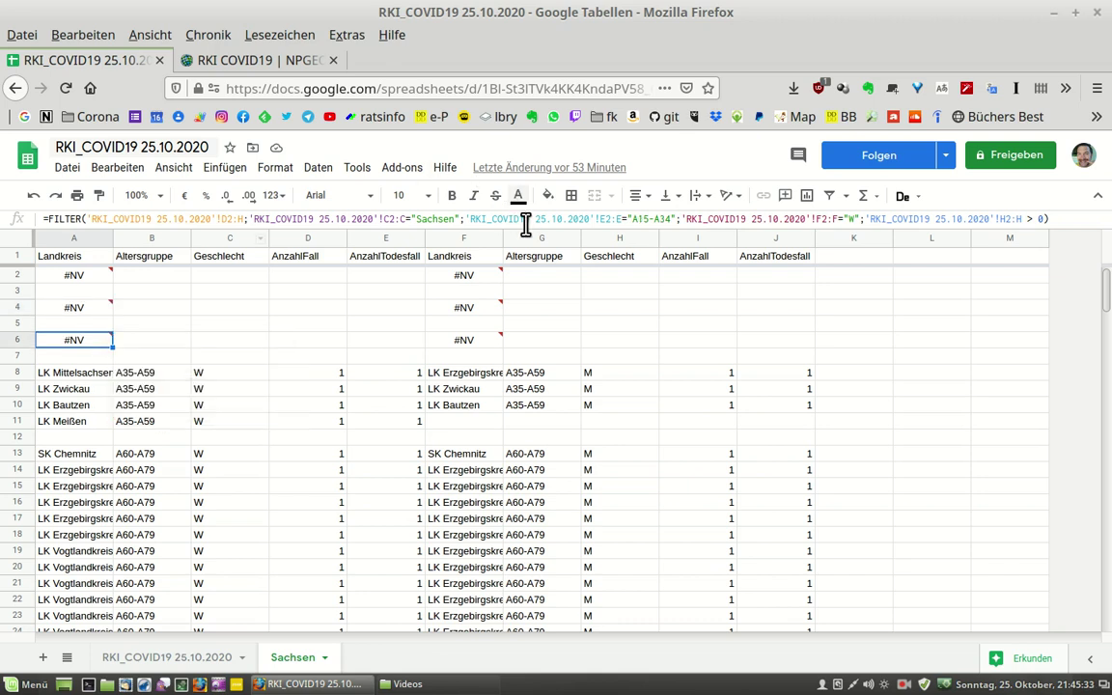
pyautogui.click(675, 224)
pyautogui.click(294, 375)
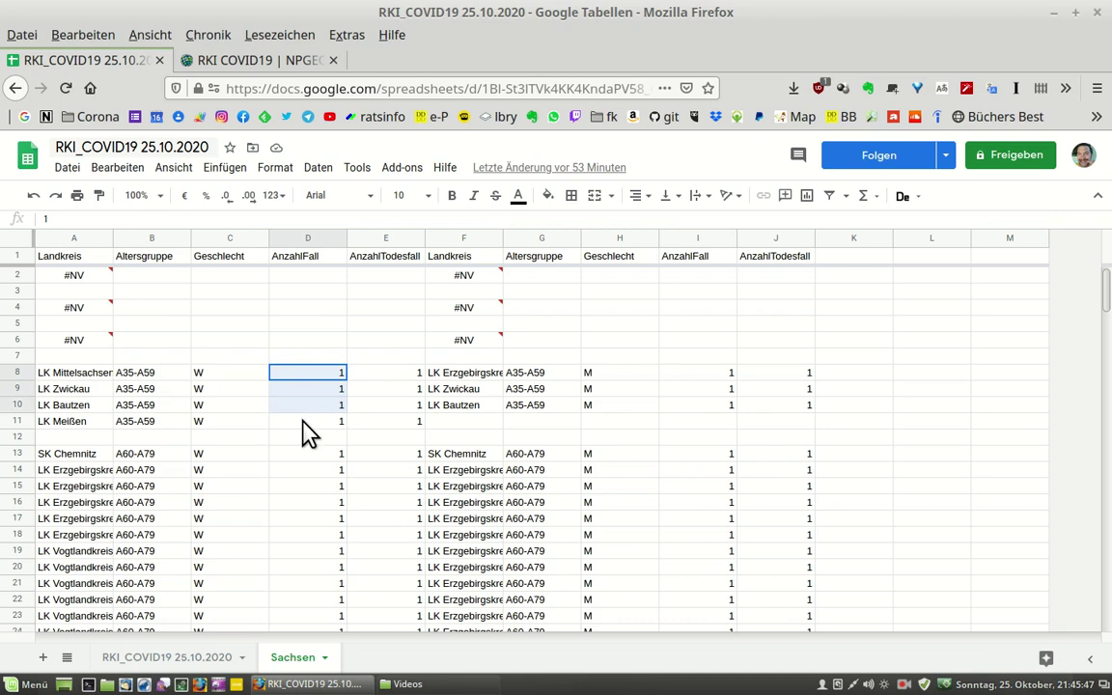
pyautogui.moveTo(295, 391); pyautogui.dragTo(305, 426)
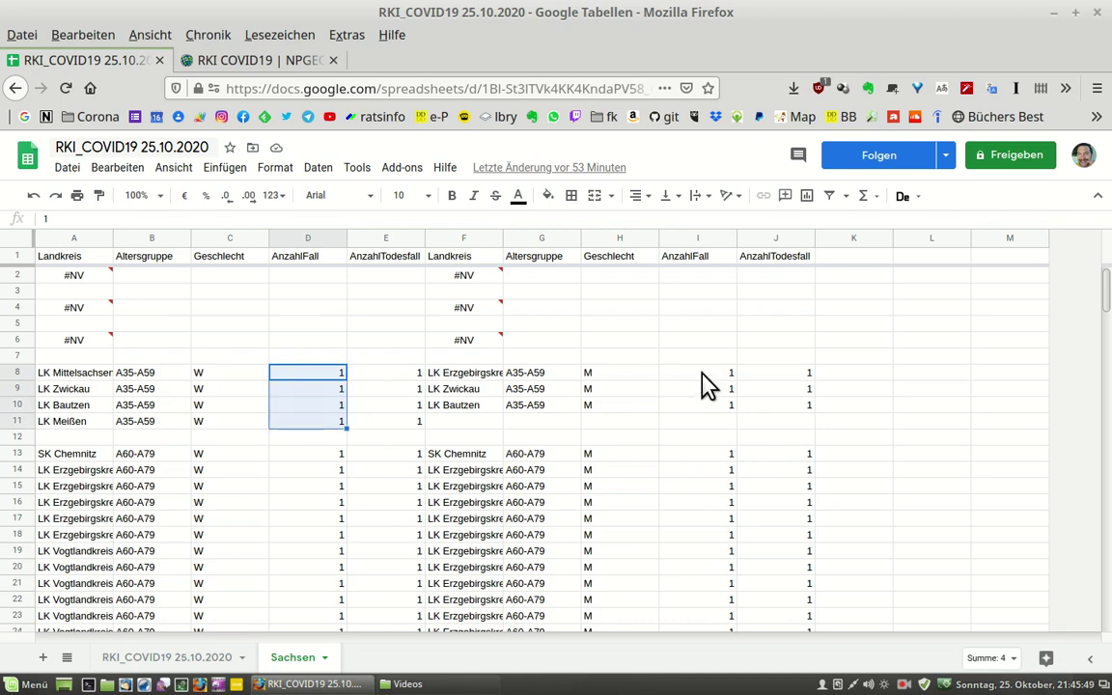
pyautogui.moveTo(700, 375); pyautogui.dragTo(712, 415)
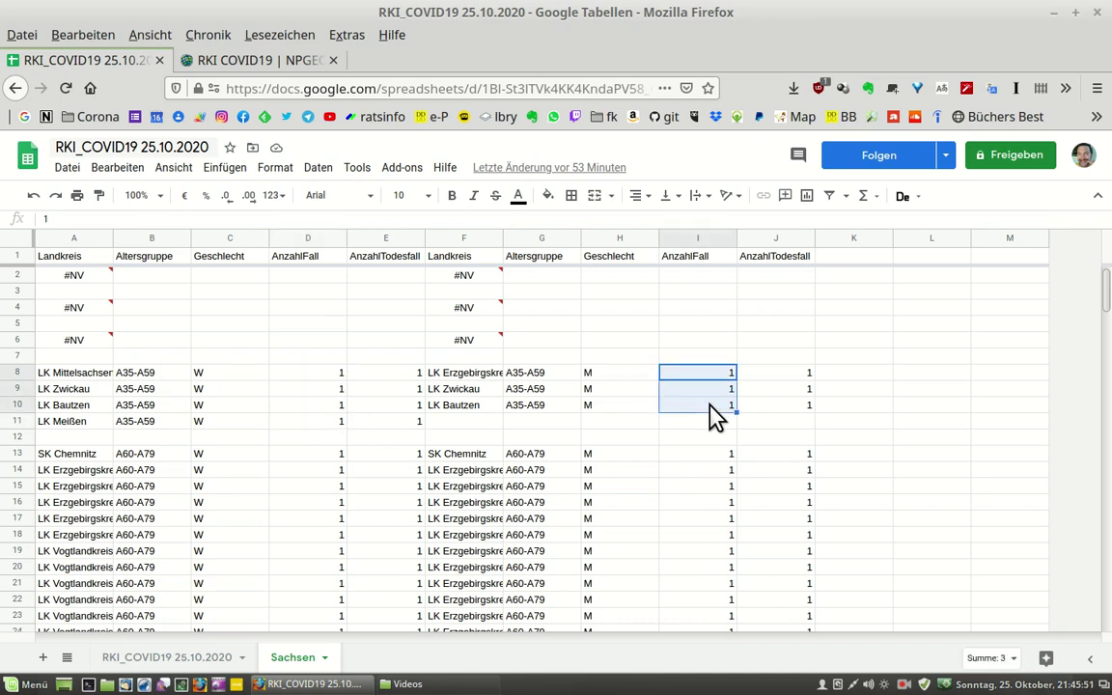
pyautogui.click(144, 452)
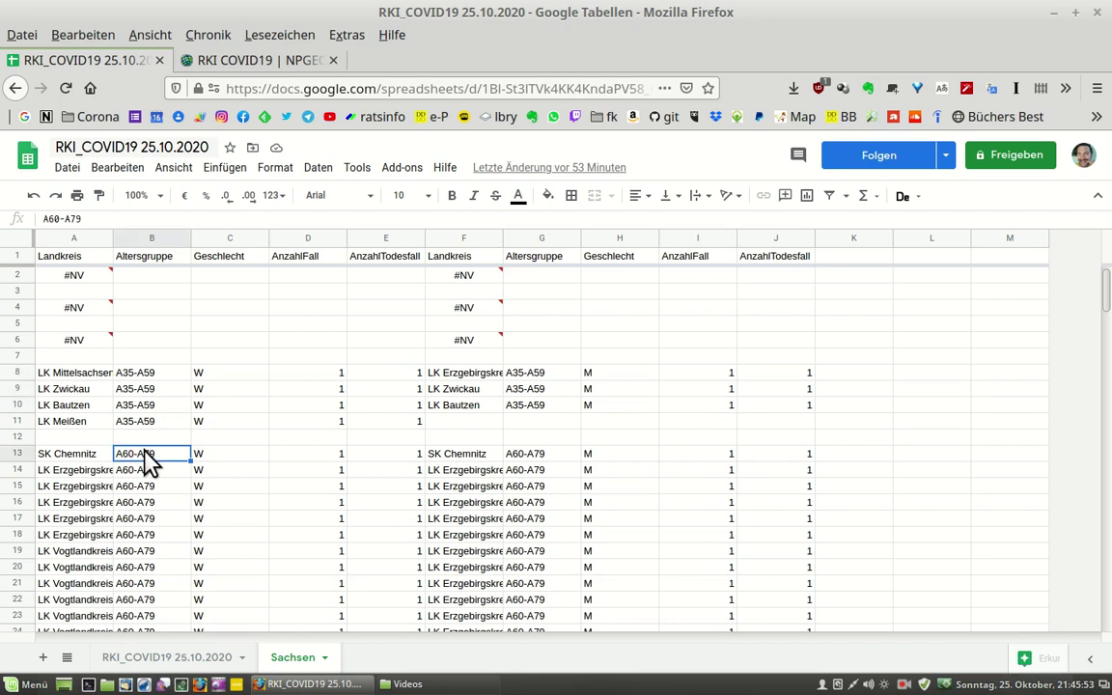
pyautogui.click(508, 453)
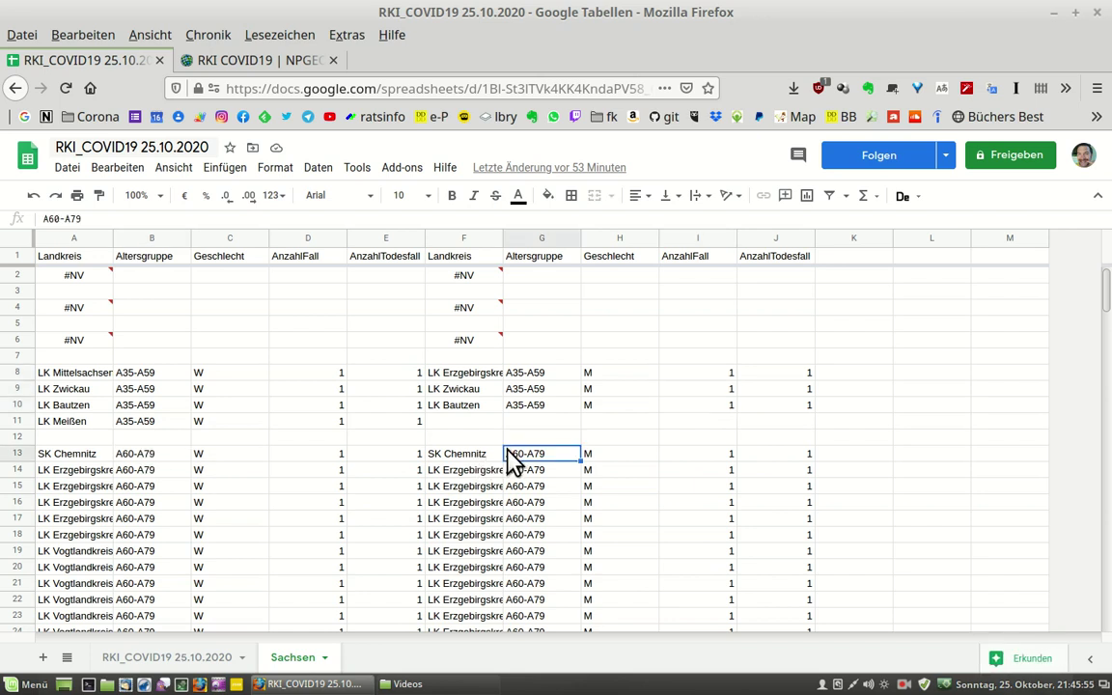
# - Scroll to row 169 and inspect the SUMME totals: 119 in E169 and 159 in J169
pyautogui.moveTo(1108, 304); pyautogui.dragTo(1108, 434)
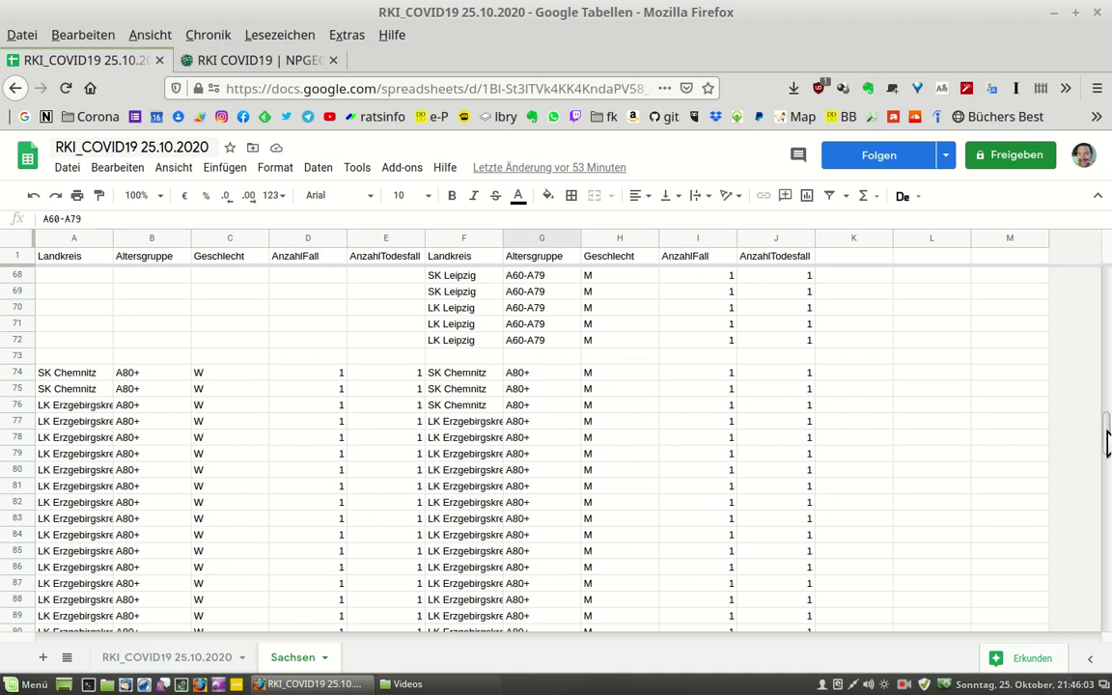
pyautogui.moveTo(1108, 442); pyautogui.dragTo(1108, 608)
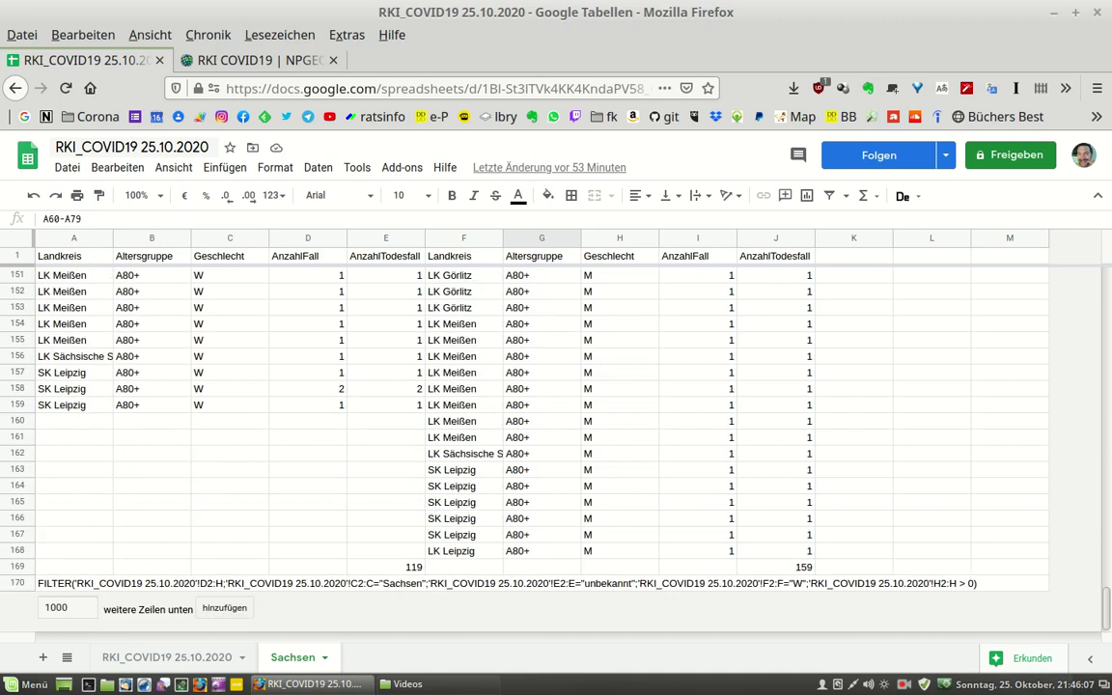
pyautogui.click(391, 567)
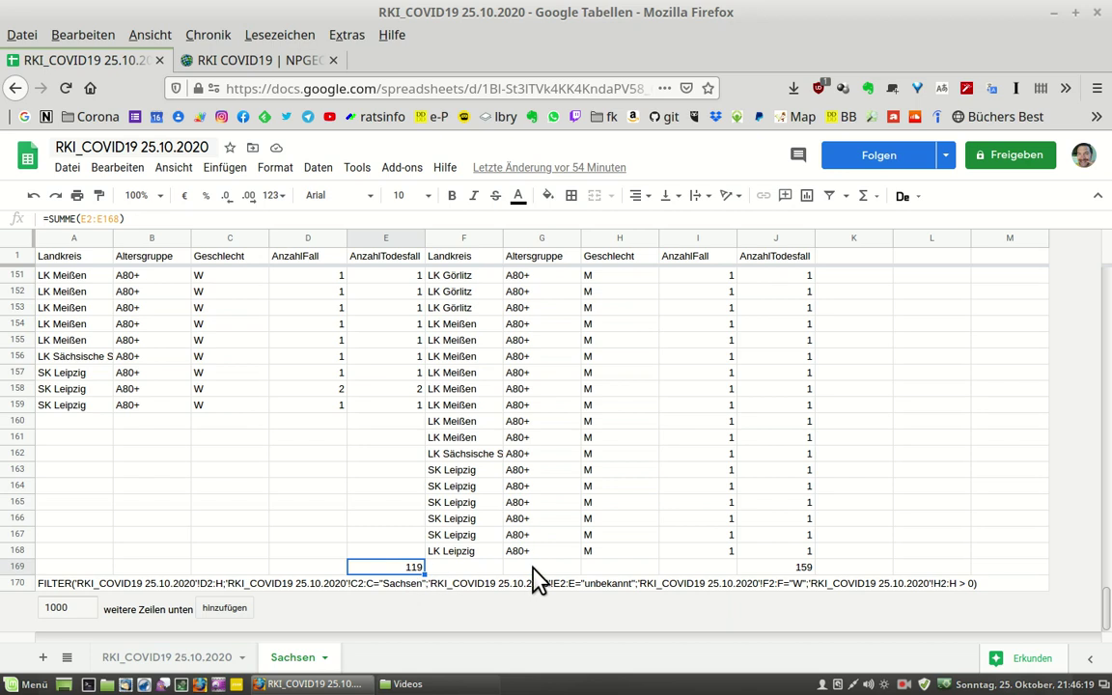
pyautogui.click(761, 564)
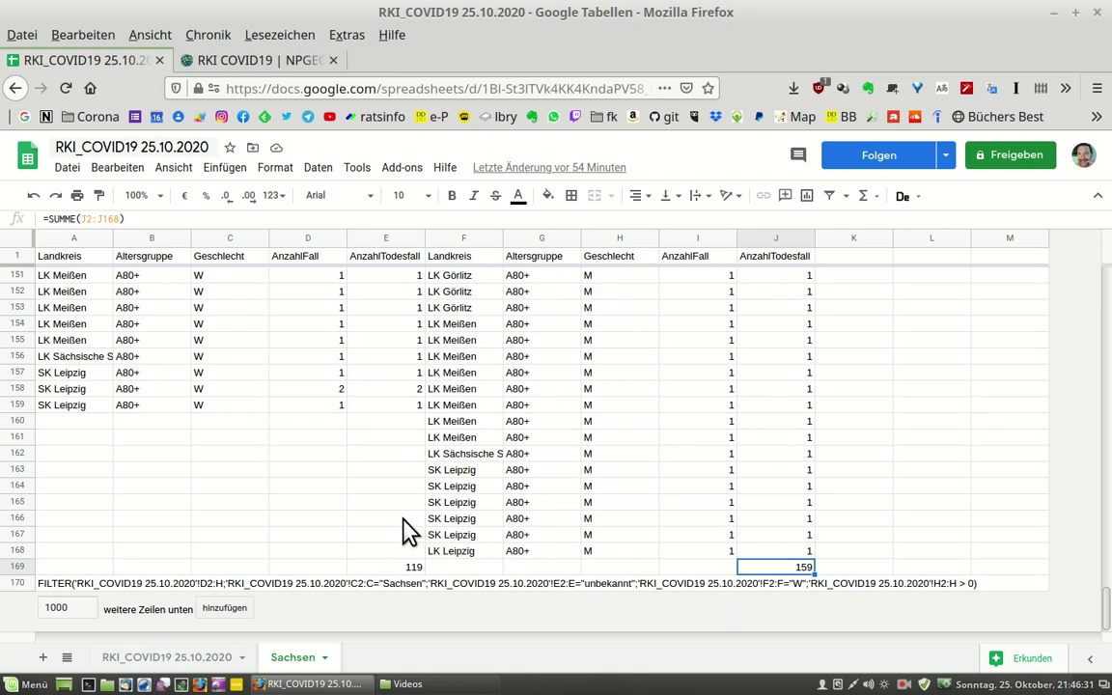
pyautogui.click(53, 587)
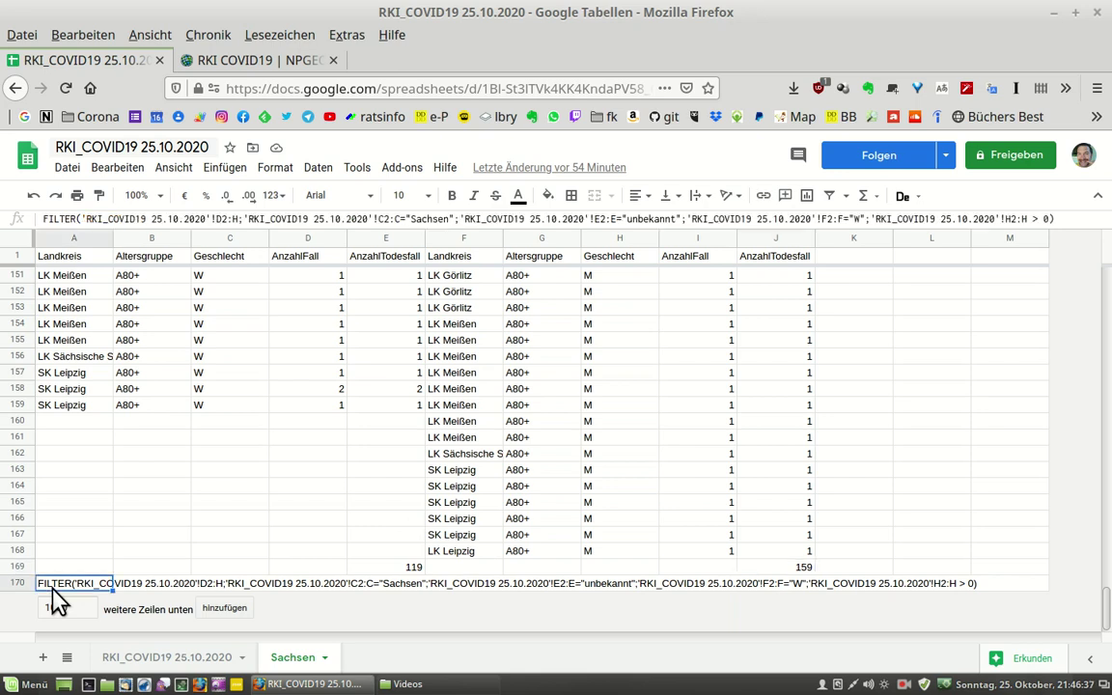
pyautogui.press('Return')
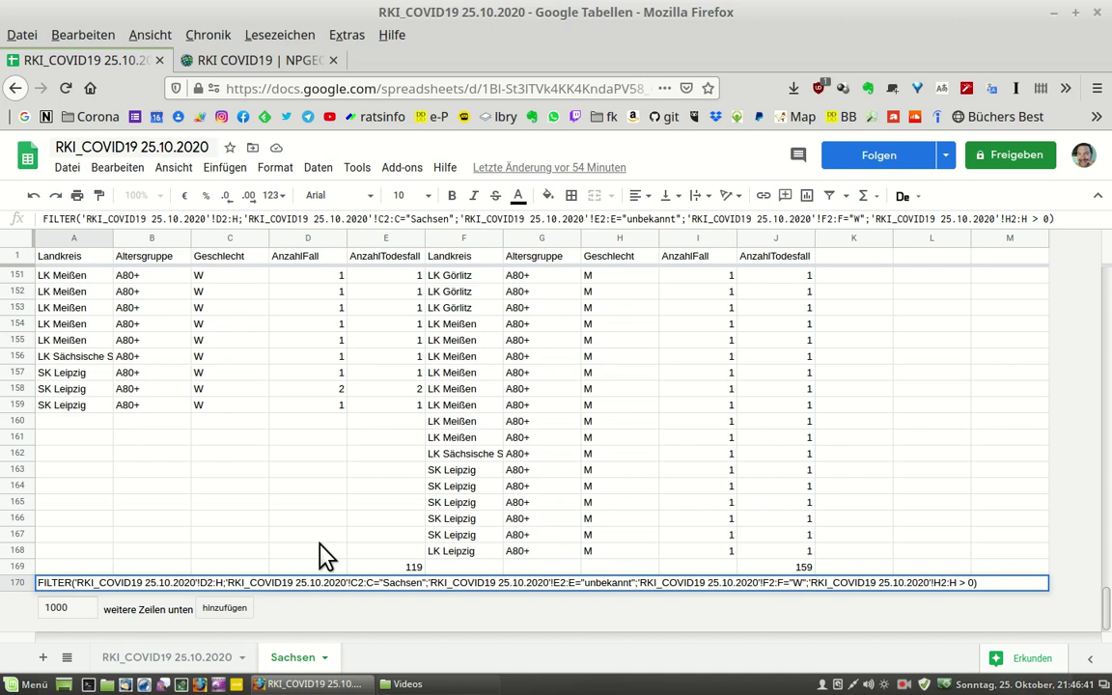
pyautogui.write('=')
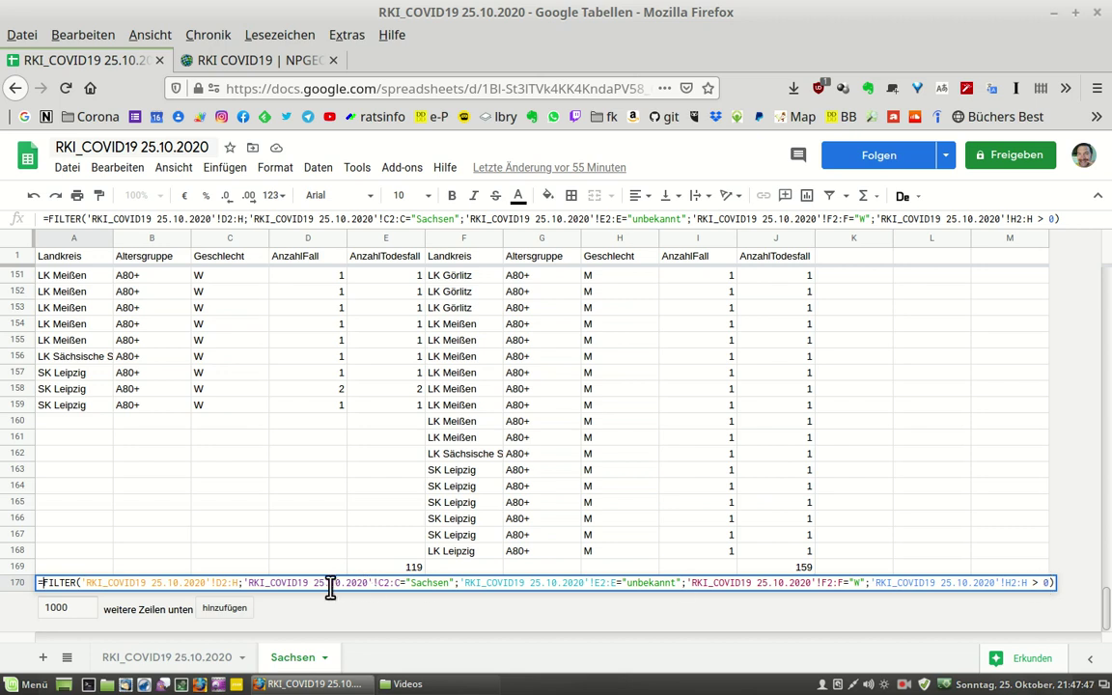
pyautogui.press('BackSpace')
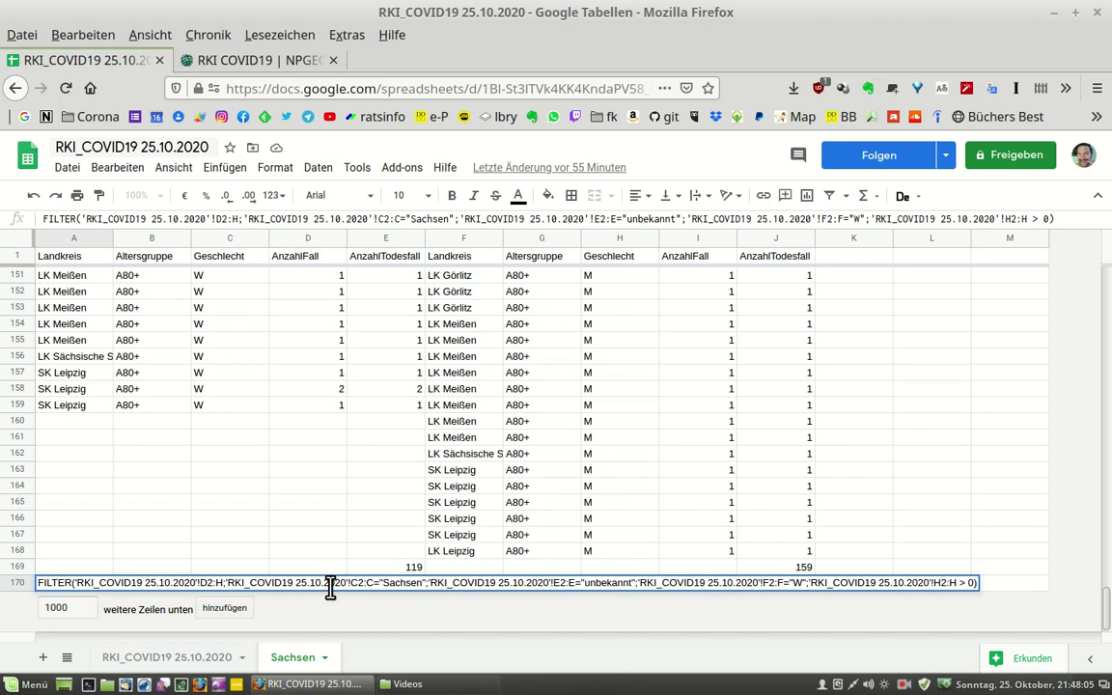
pyautogui.press('Escape')
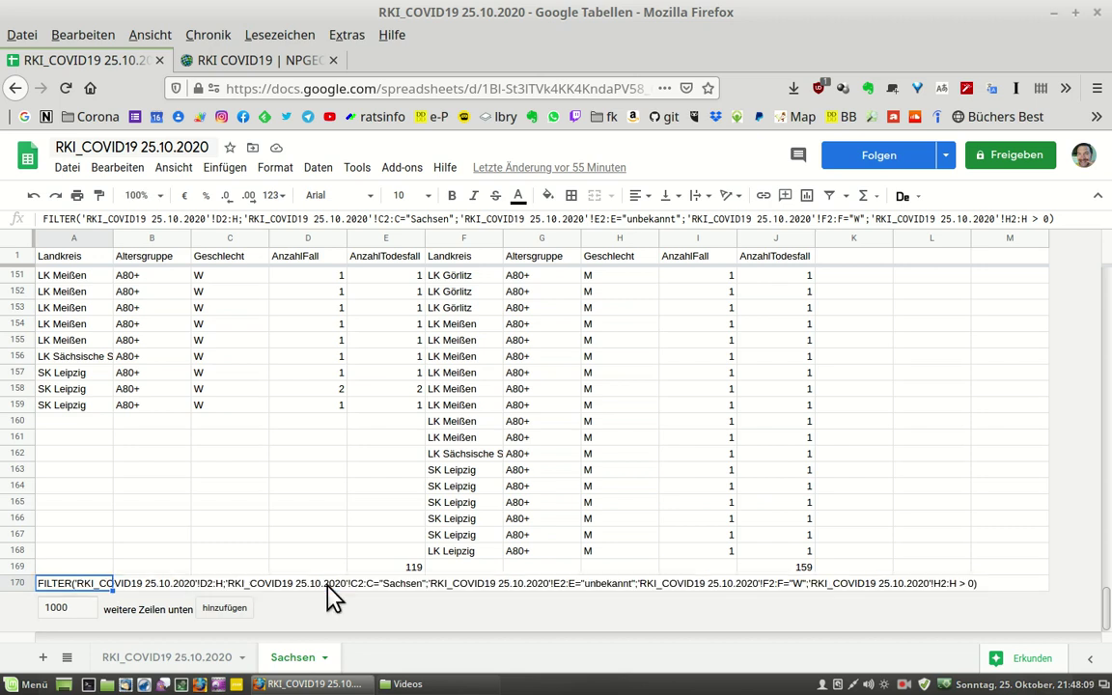
# - Inspect cells F157 and A170, then jump back to row 1 of the Sachsen sheet
pyautogui.click(461, 374)
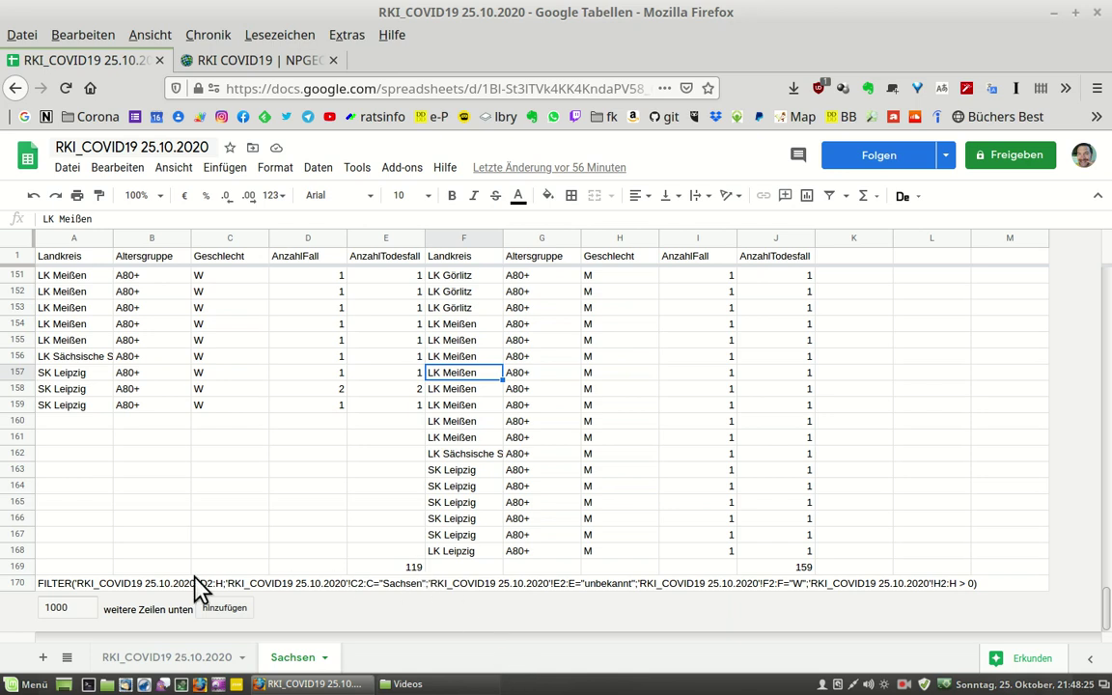
pyautogui.click(69, 584)
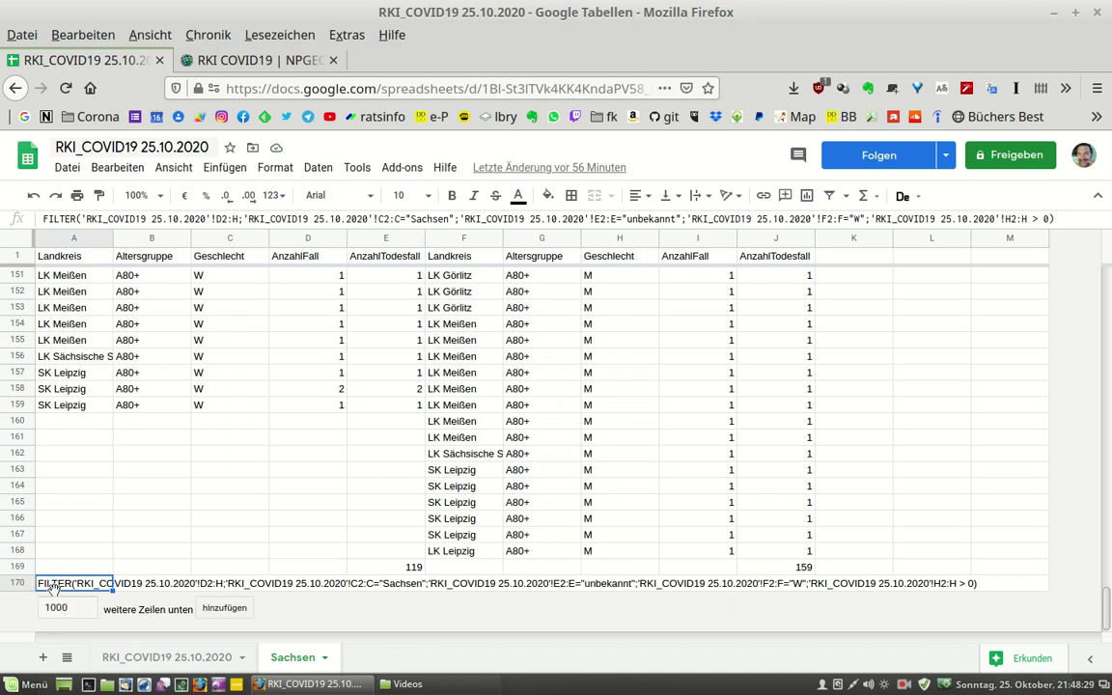
pyautogui.click(1105, 282)
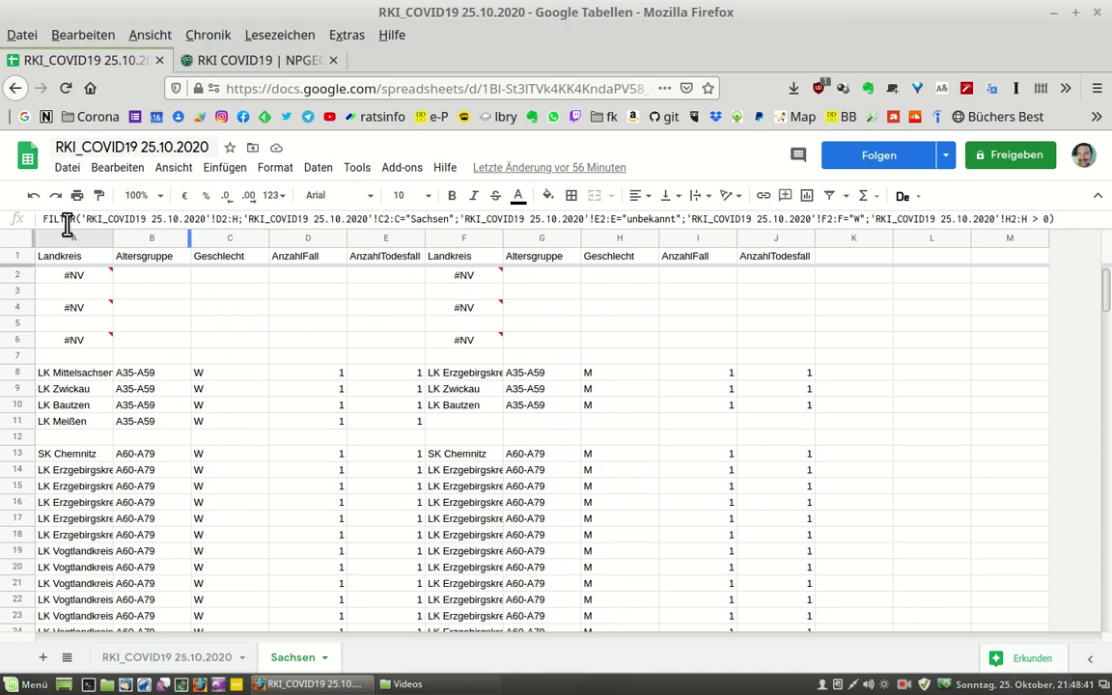
pyautogui.click(74, 275)
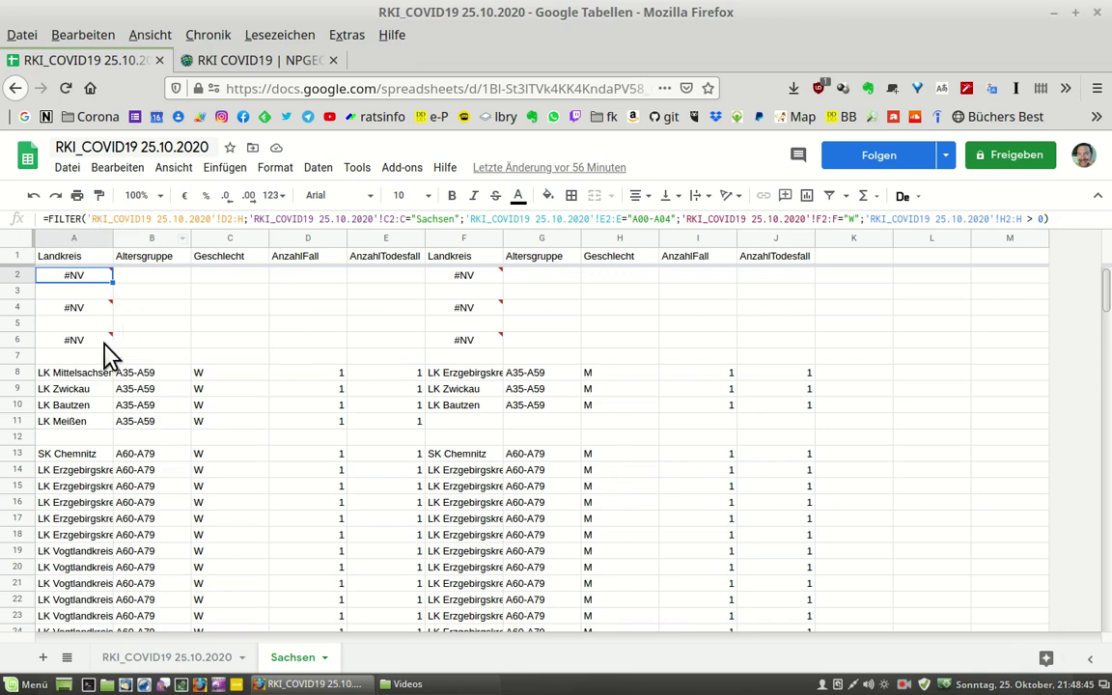
pyautogui.click(67, 377)
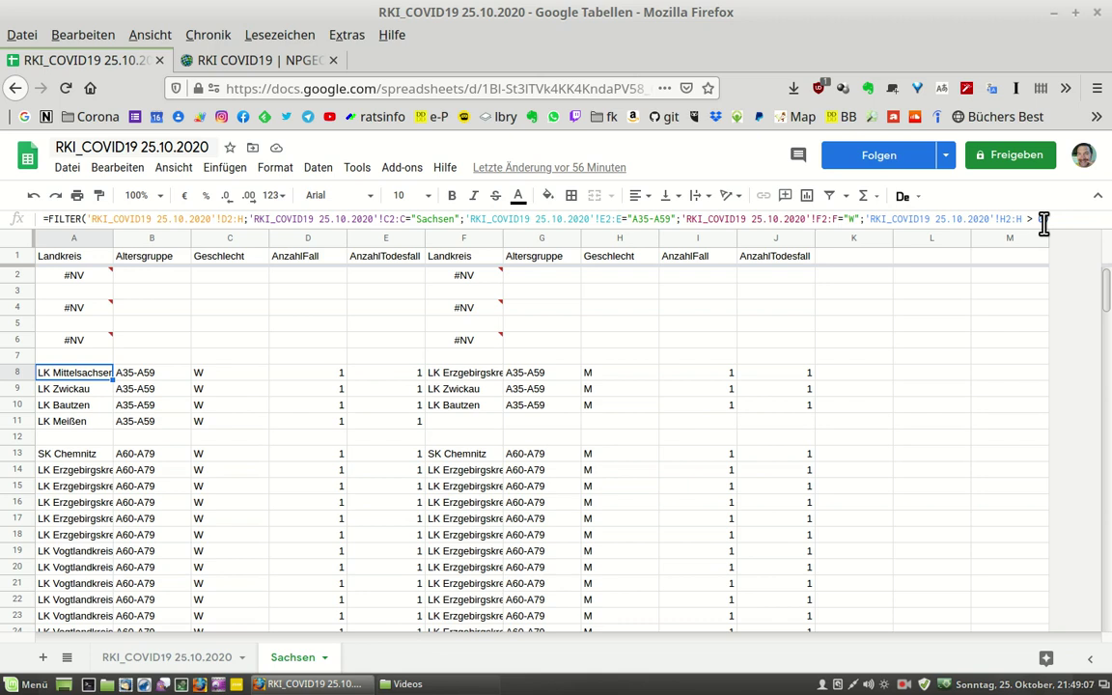
pyautogui.write('0)')
pyautogui.rightClick(904, 684)
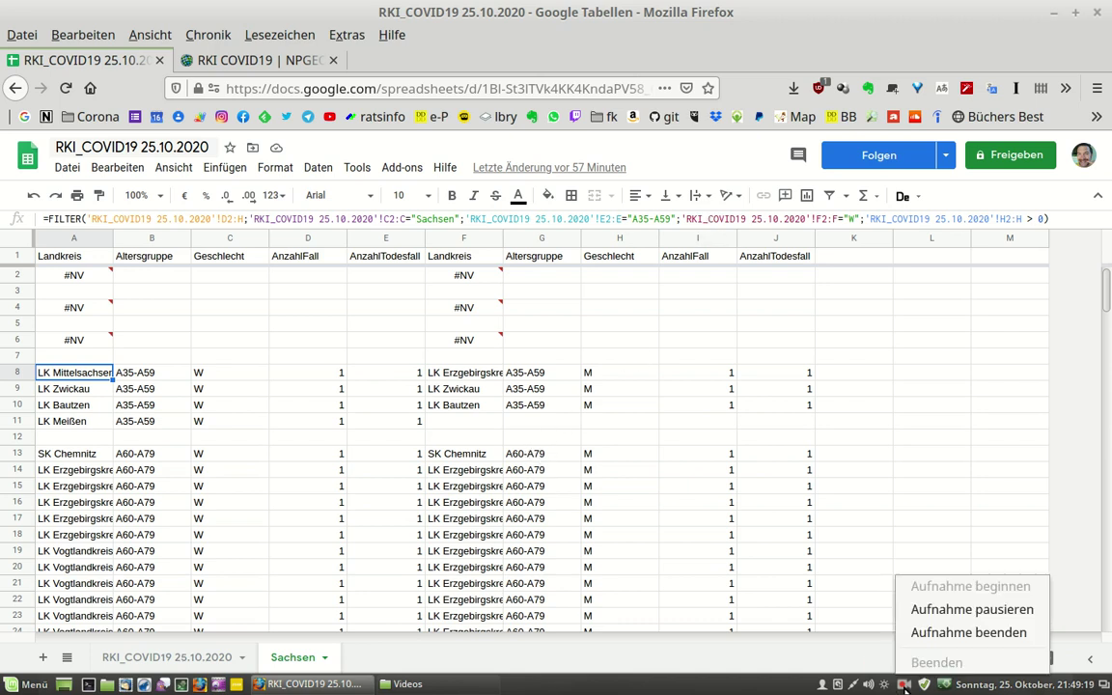